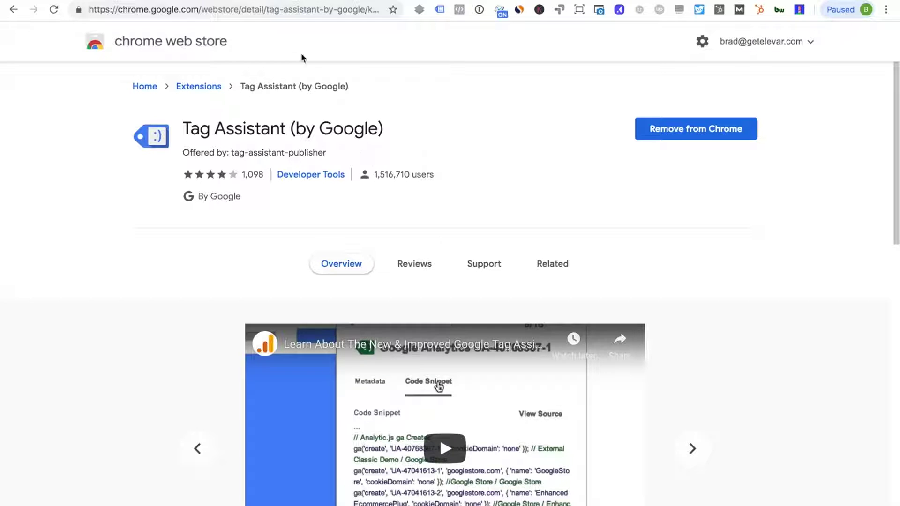
Return to the Google Analytics Channels report showing 49.05% bounce rate on January 1, 2018
left_click(277, 3)
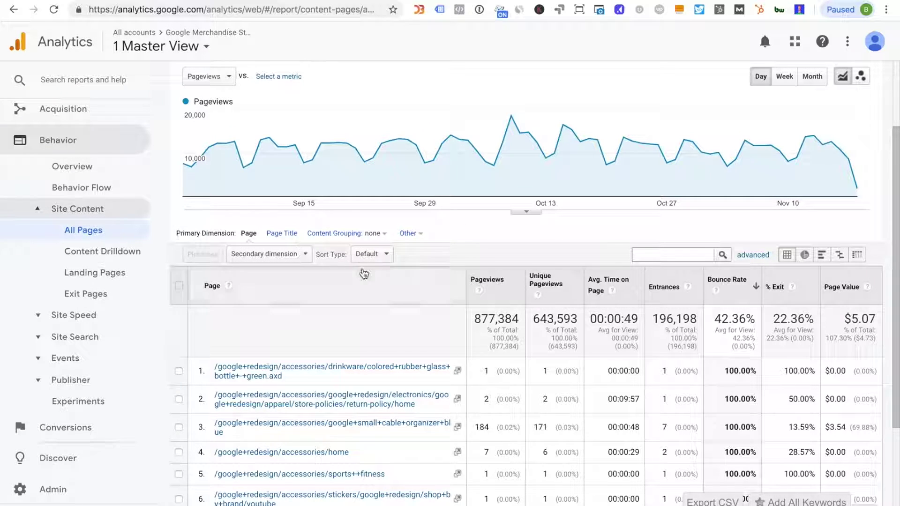
Sort the All Pages report by bounce rate ascending and start an advanced filter
scroll(742, 291, "down", 1)
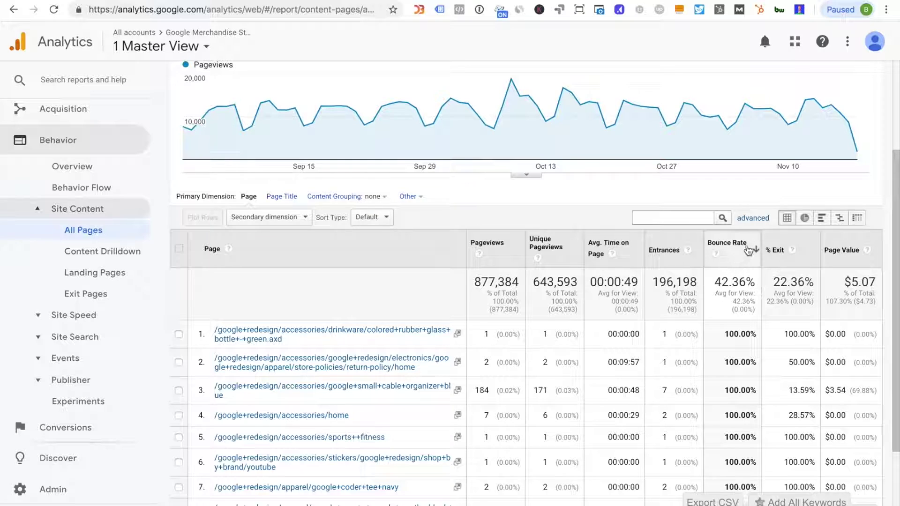
left_click(745, 261)
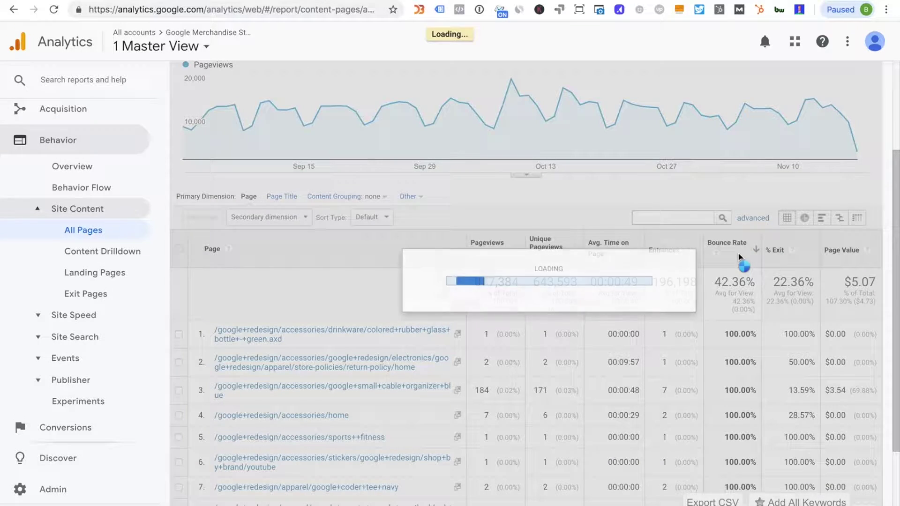
scroll(734, 311, "down", 1)
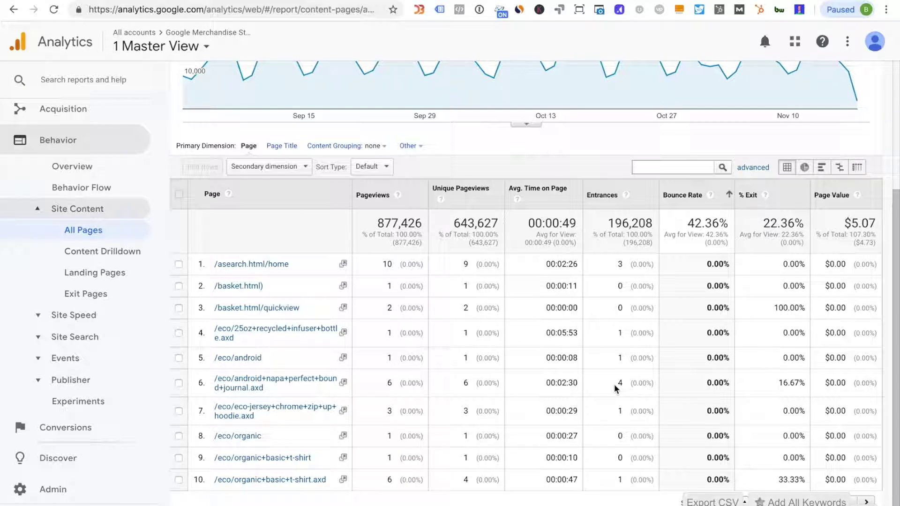
left_click(752, 168)
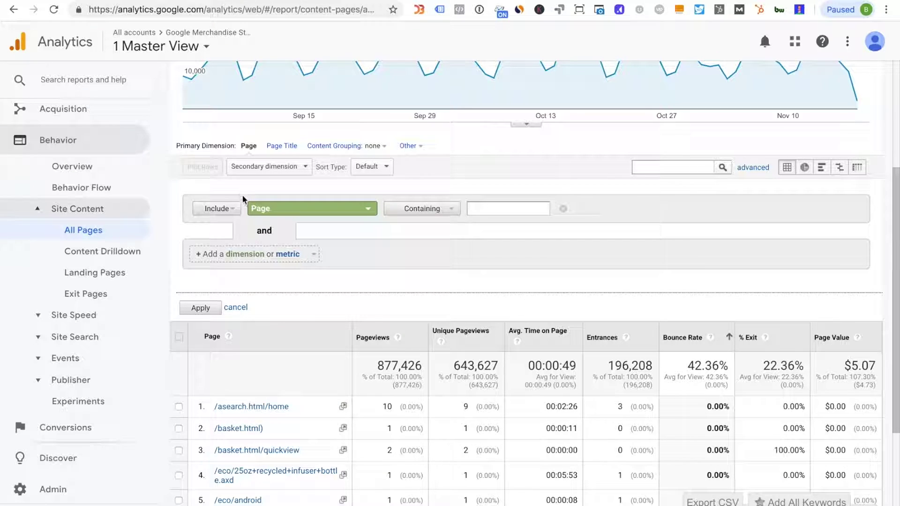
Filter the All Pages report to pages with Entrances greater than 50
left_click(282, 209)
type("entra")
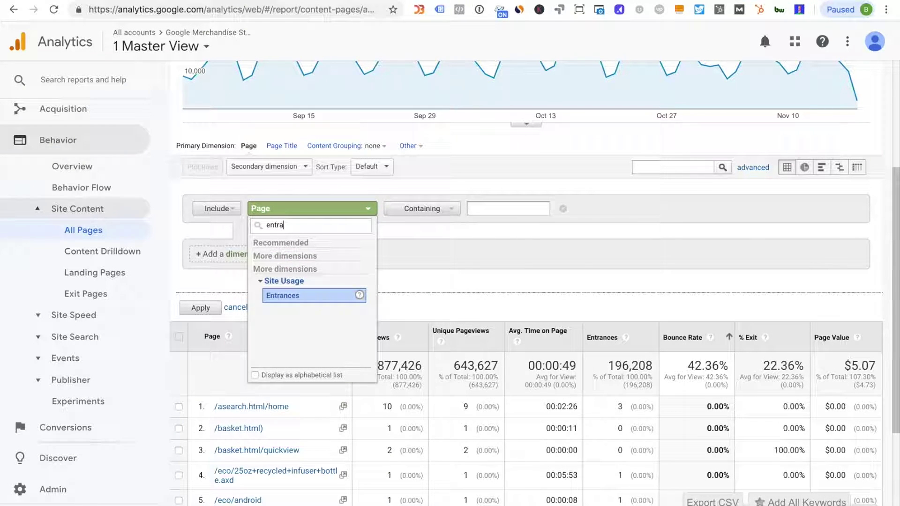
left_click(287, 294)
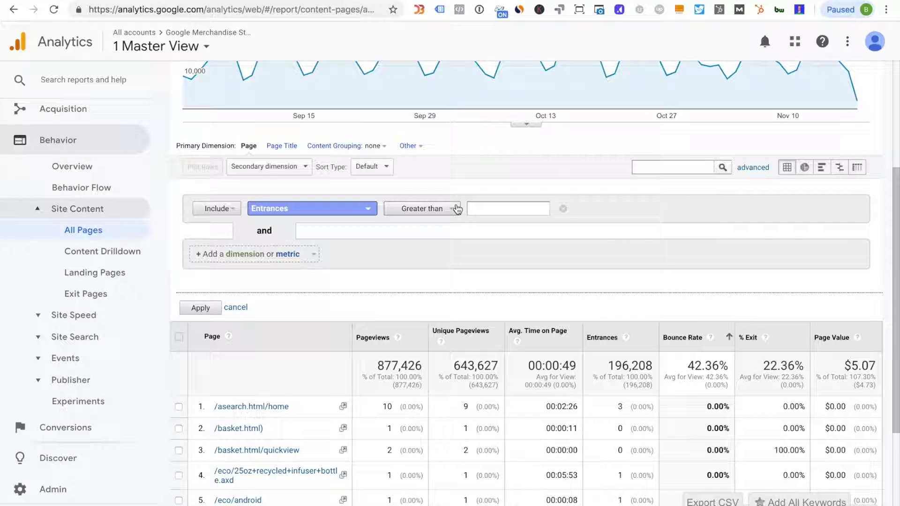
left_click(501, 208)
type("50")
left_click(199, 308)
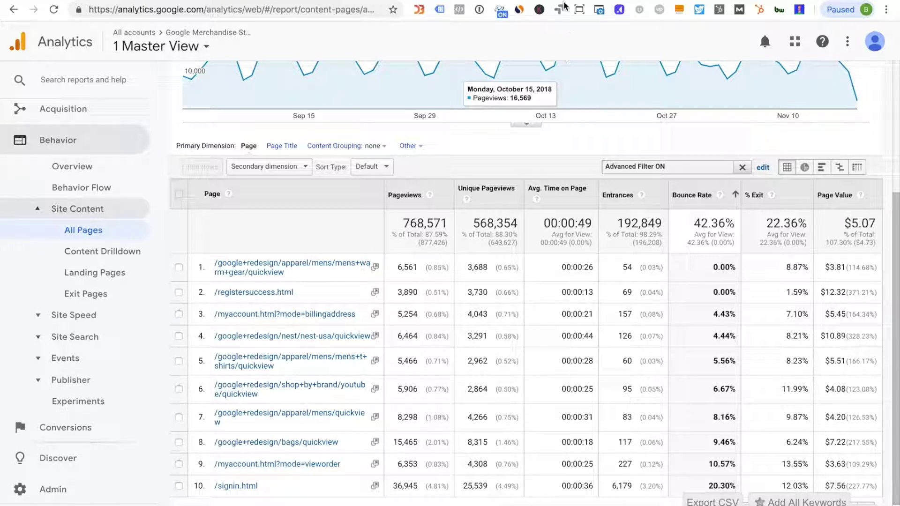
Enable Tag Assistant on the Elevar Gear storefront and reload so its tags are analyzed
key("ctrl+Tab")
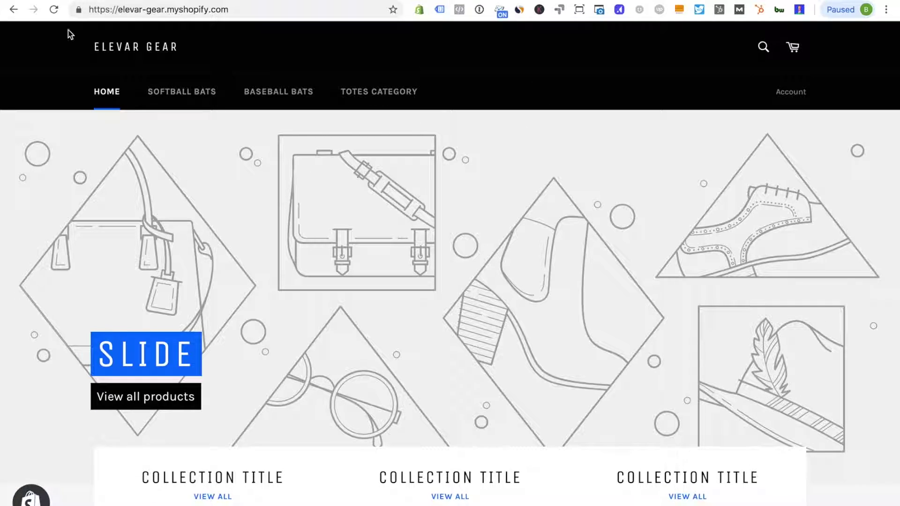
left_click(53, 9)
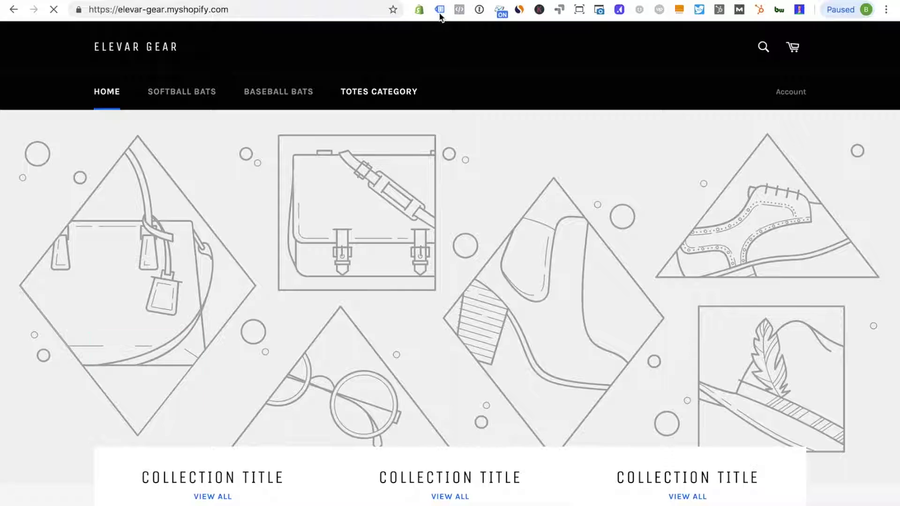
left_click(439, 9)
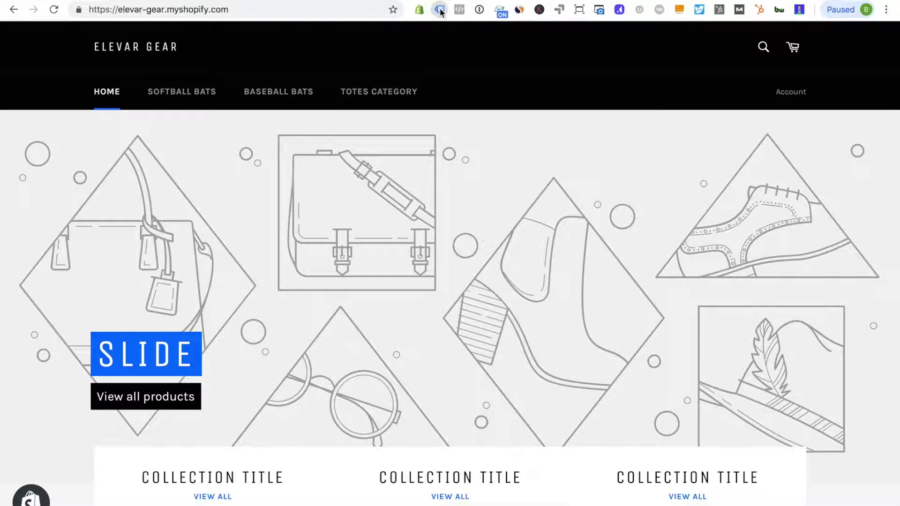
left_click(206, 288)
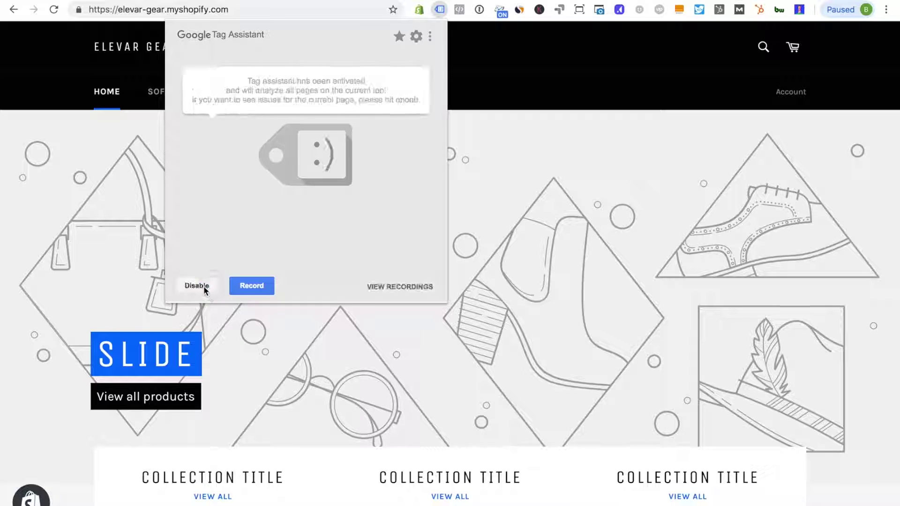
left_click(54, 9)
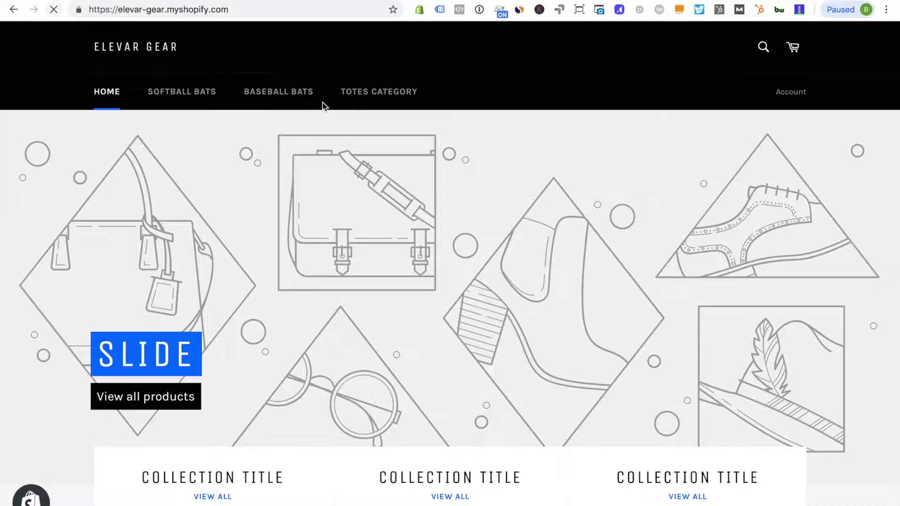
left_click(439, 10)
Inspect the Google Analytics tag's 3 pageview requests, then close Tag Assistant
scroll(300, 203, "down", 1)
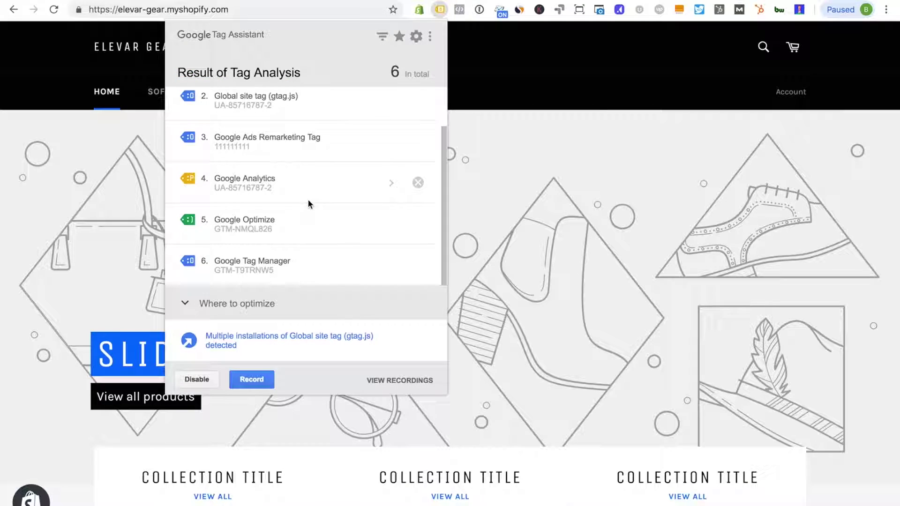
scroll(308, 201, "up", 1)
scroll(273, 209, "down", 1)
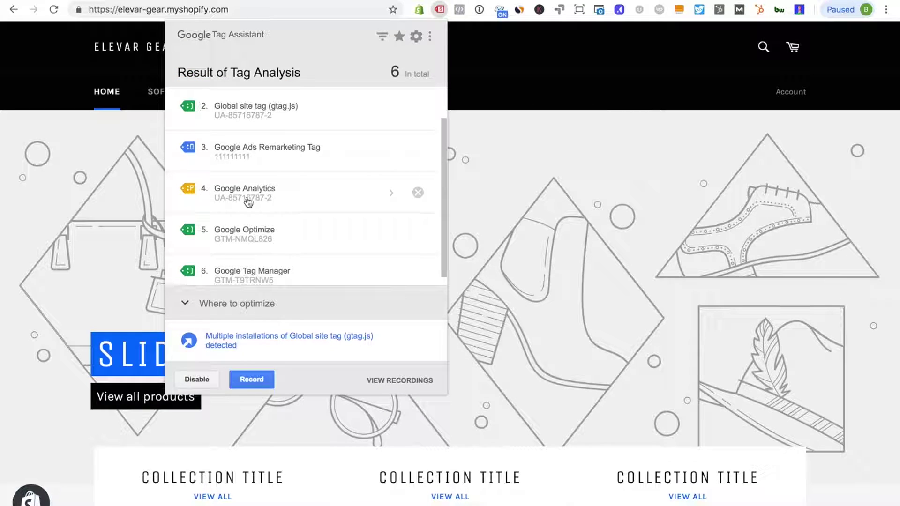
scroll(249, 201, "up", 1)
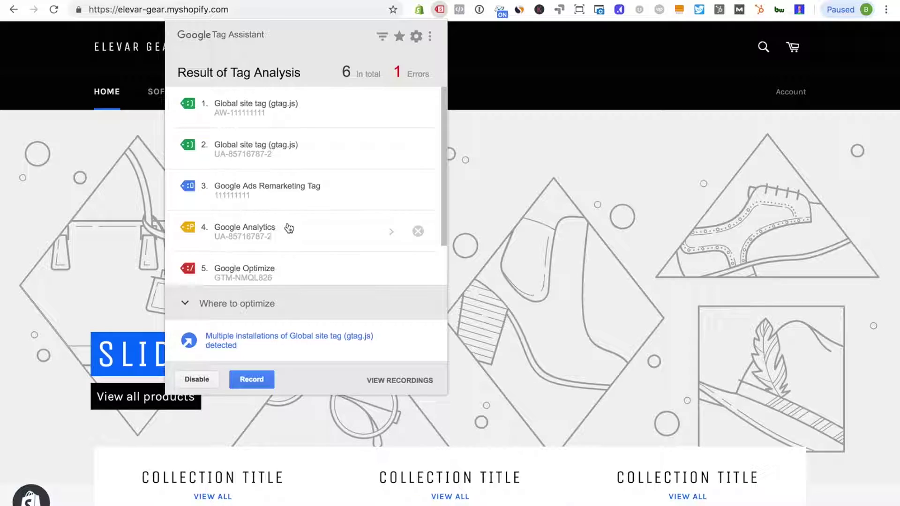
left_click(273, 232)
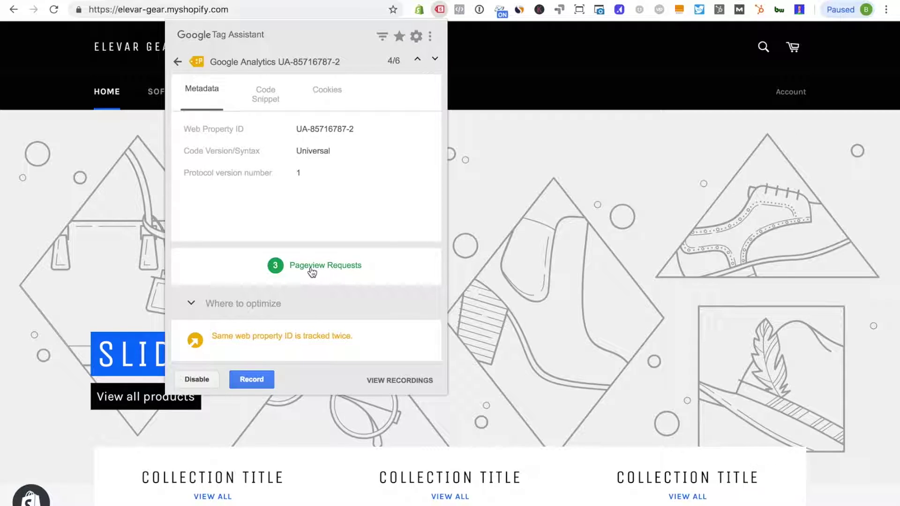
left_click(296, 266)
left_click(434, 59)
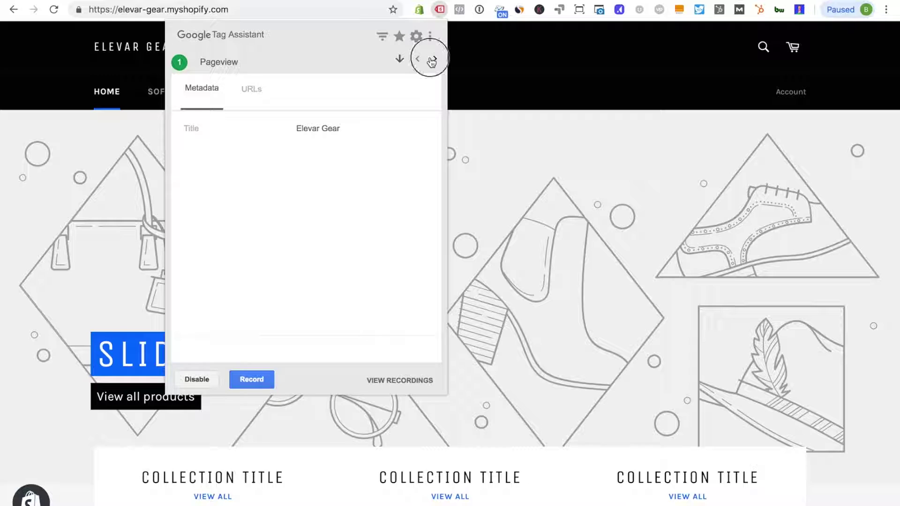
left_click(400, 60)
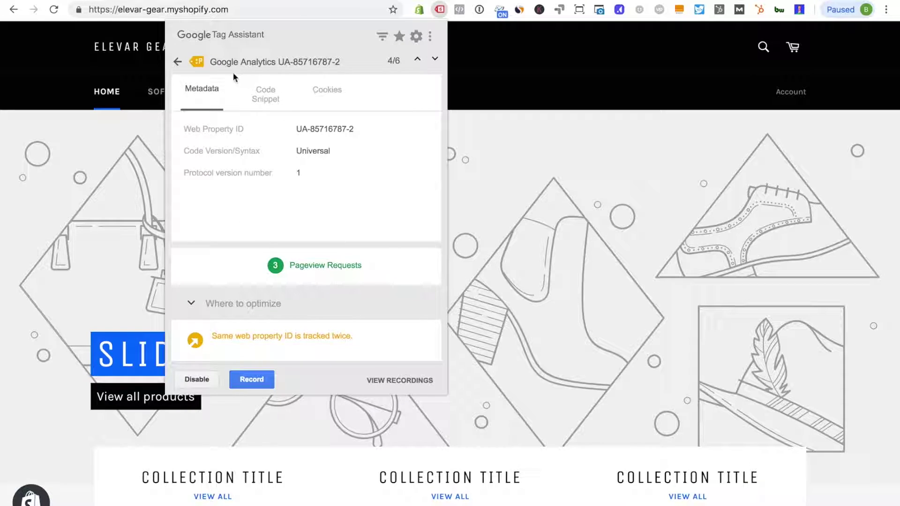
left_click(557, 102)
Open DevTools on the storefront, clear the console and reload to capture fresh logs
right_click(547, 100)
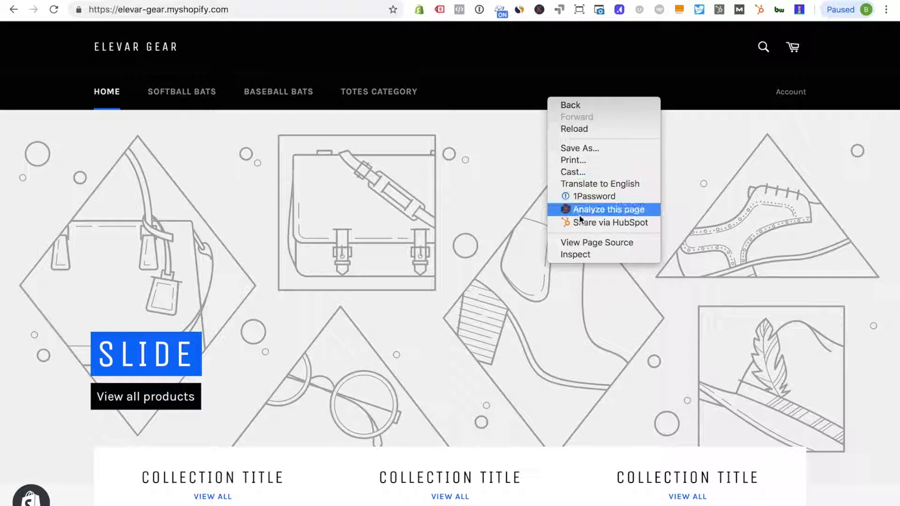
left_click(573, 254)
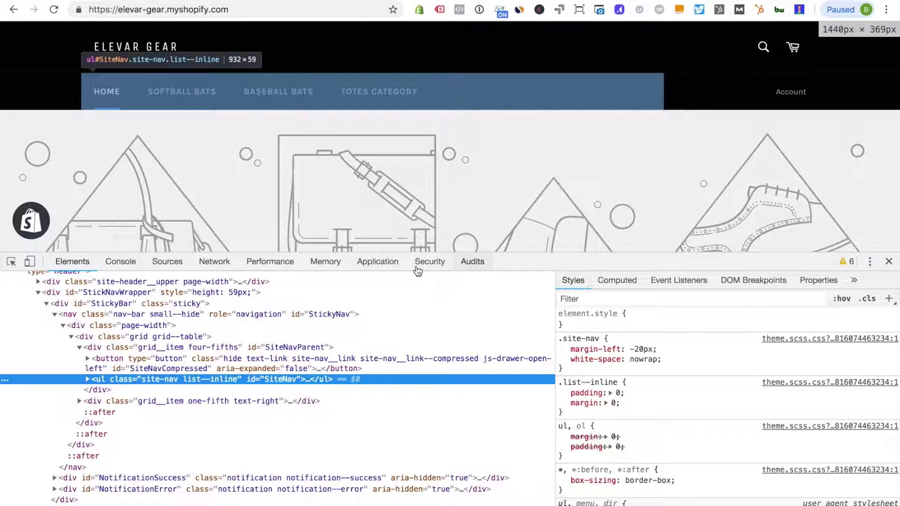
left_click(121, 263)
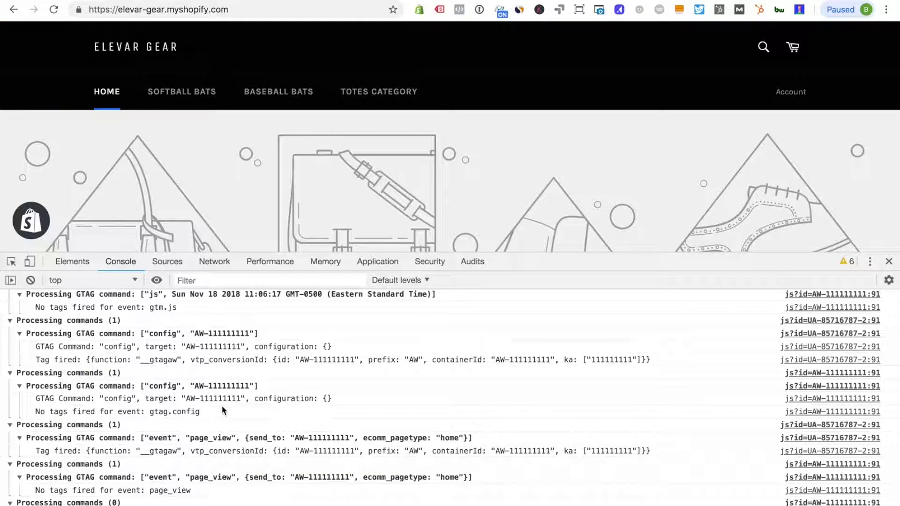
left_click(30, 280)
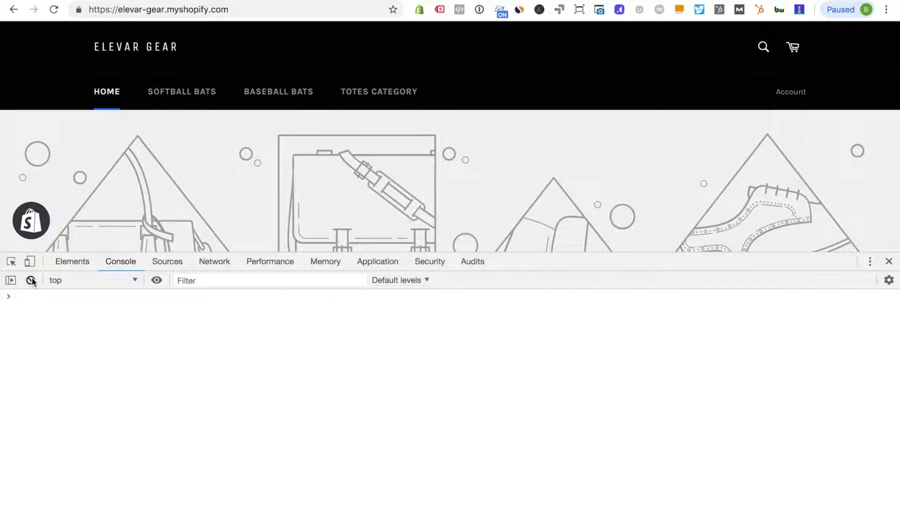
left_click(54, 10)
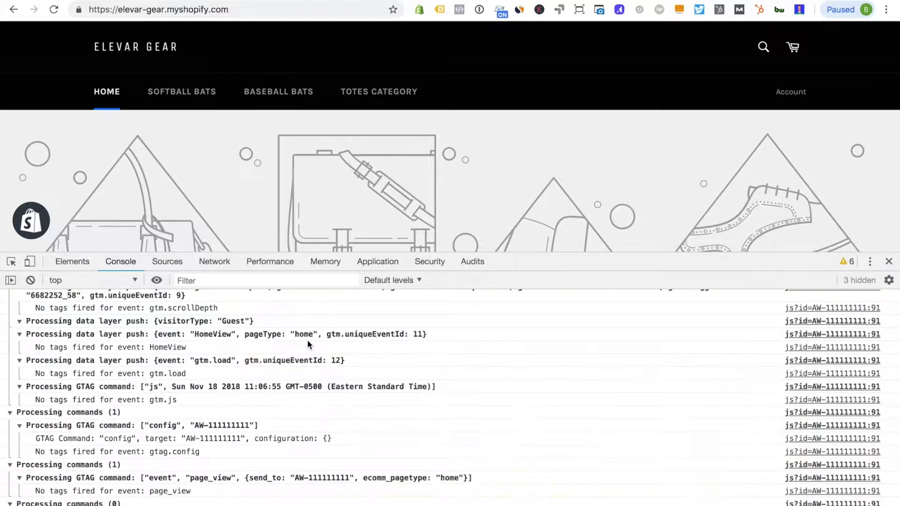
Enlarge the console and read the pageview hits each tracker sent to Google Analytics
scroll(313, 346, "up", 10)
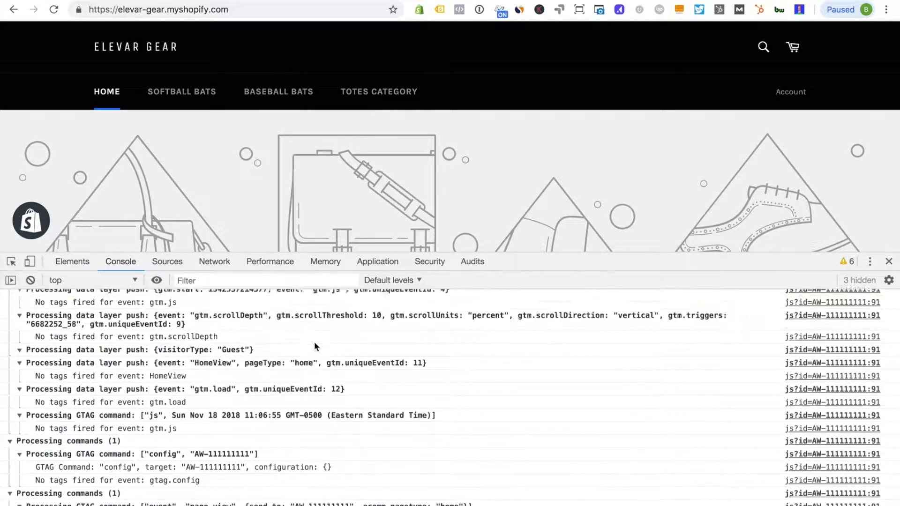
scroll(323, 348, "up", 15)
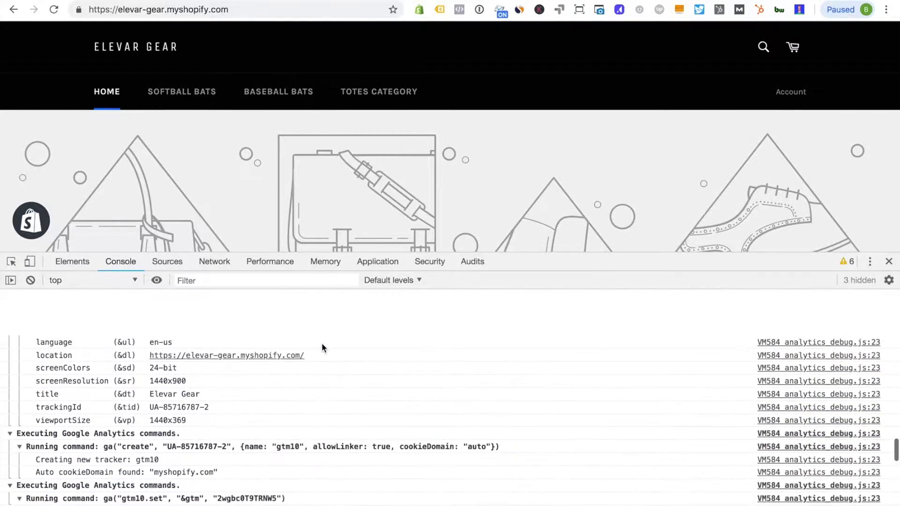
scroll(322, 348, "up", 10)
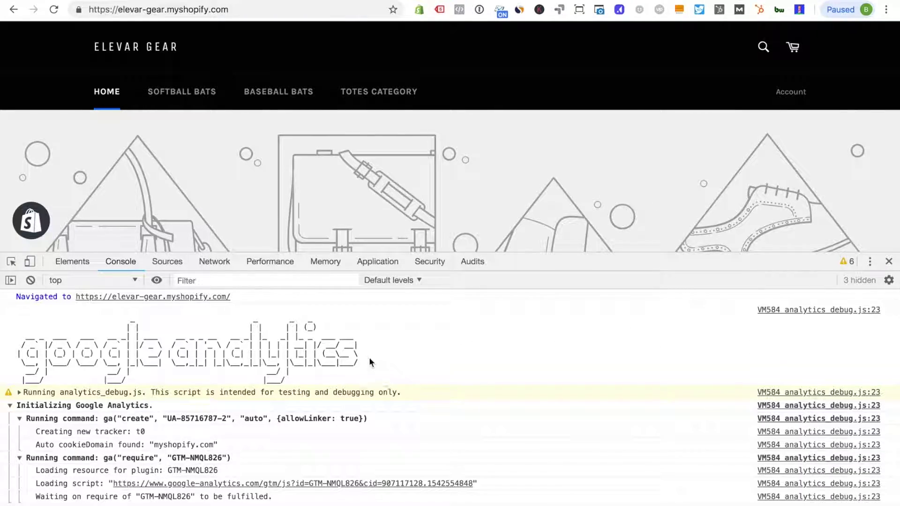
left_click_drag(538, 252, 538, 161)
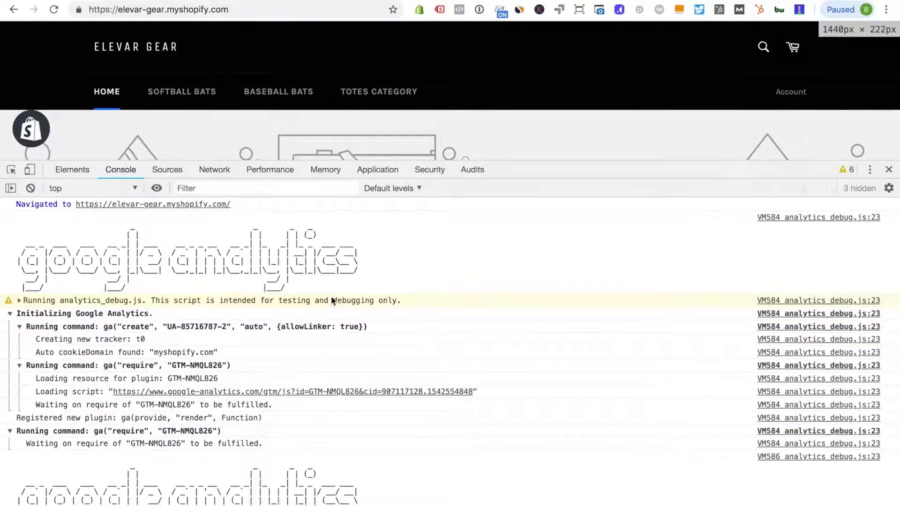
scroll(217, 325, "down", 6)
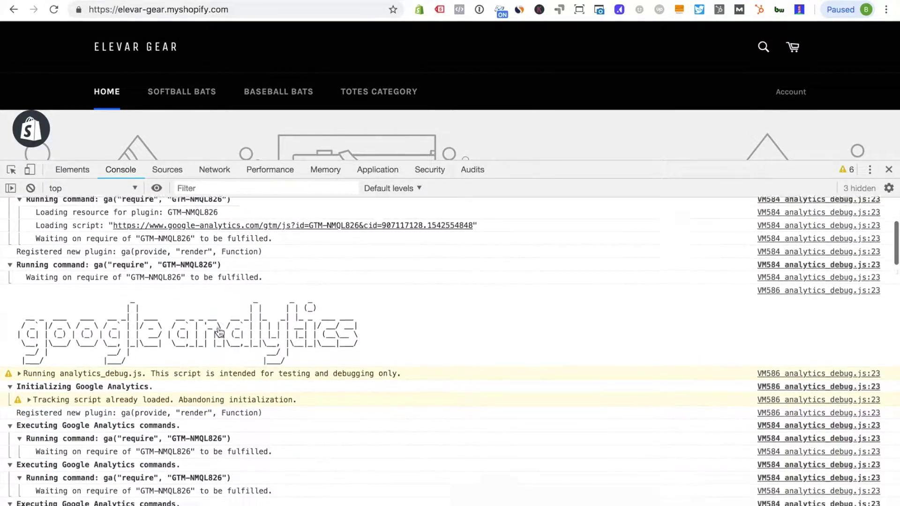
scroll(217, 326, "down", 7)
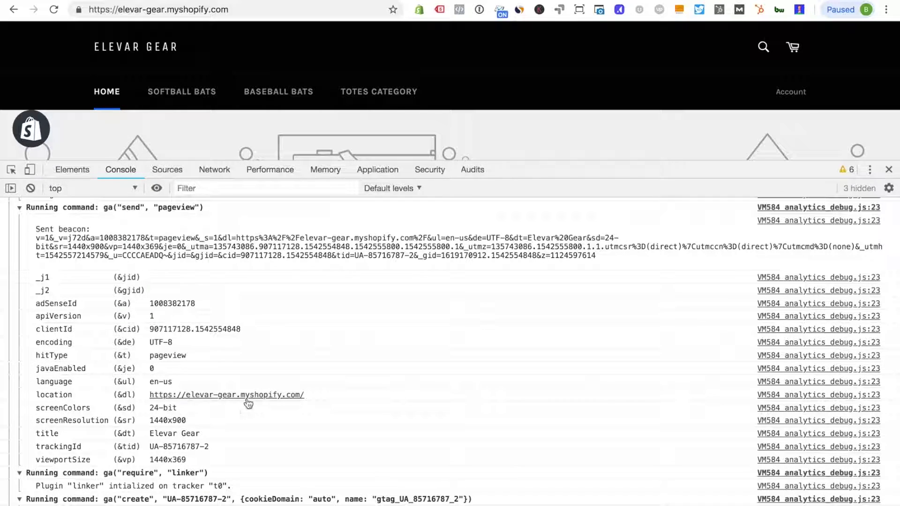
scroll(225, 389, "down", 5)
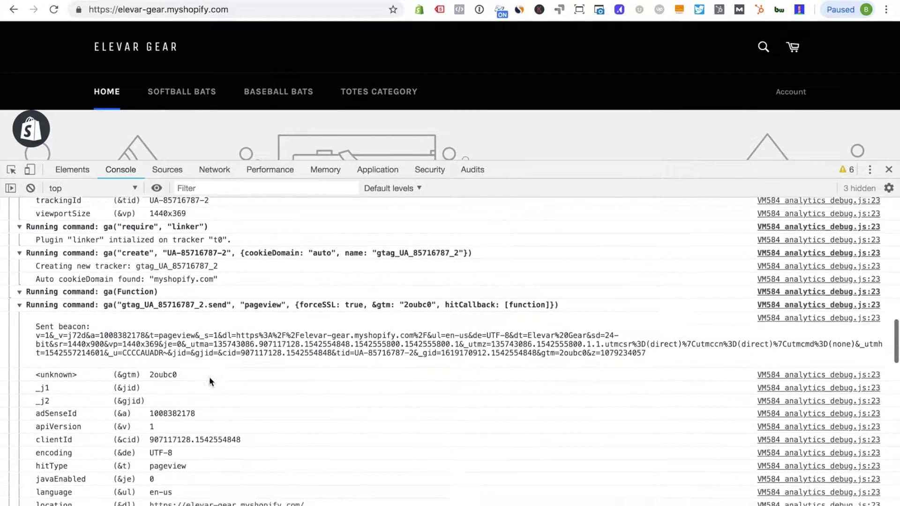
scroll(209, 376, "down", 3)
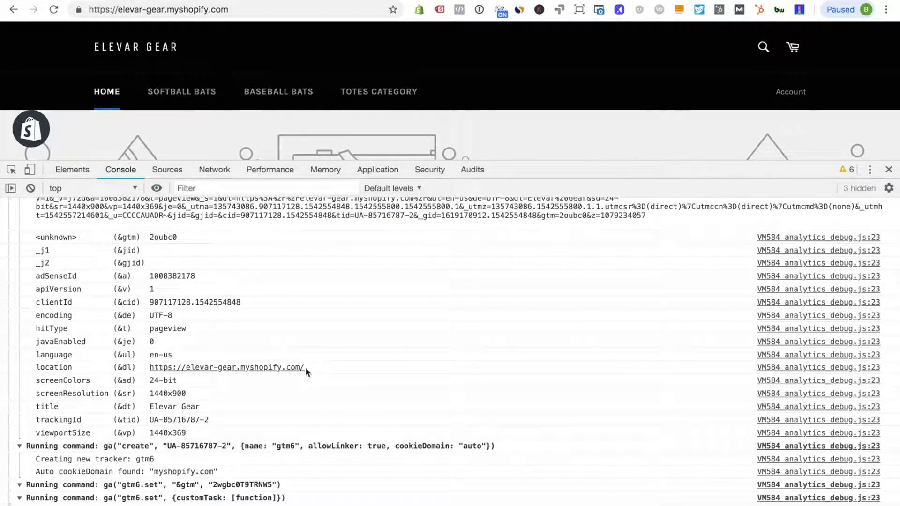
scroll(305, 367, "down", 10)
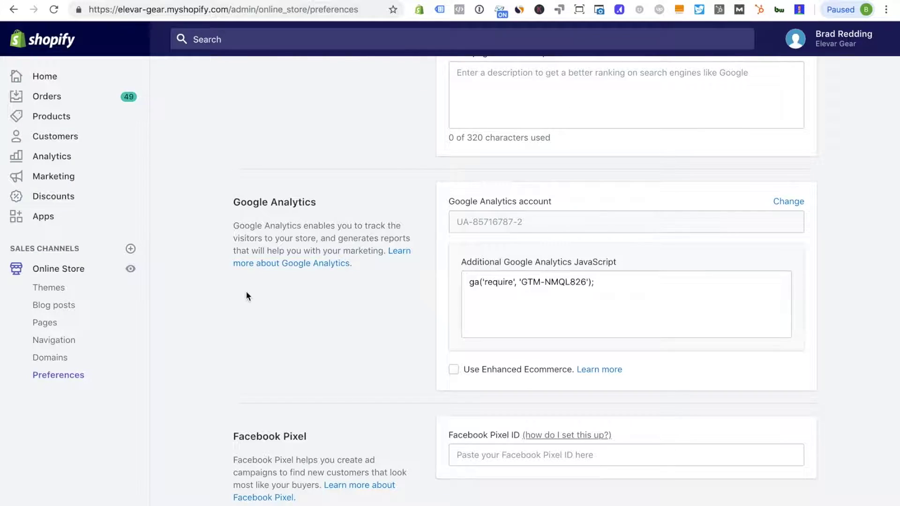
Scroll the Shopify Preferences page to the Google Analytics account and additional JavaScript line
scroll(246, 296, "up", 1)
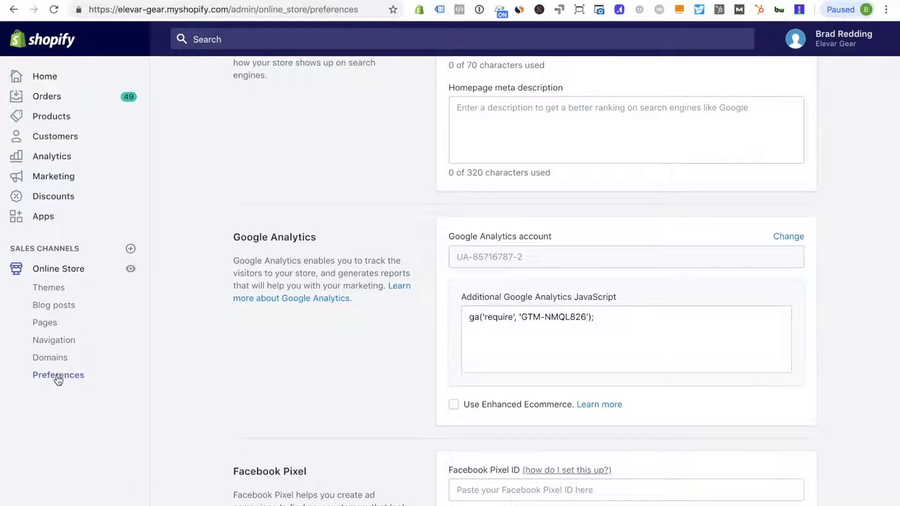
scroll(318, 335, "up", 1)
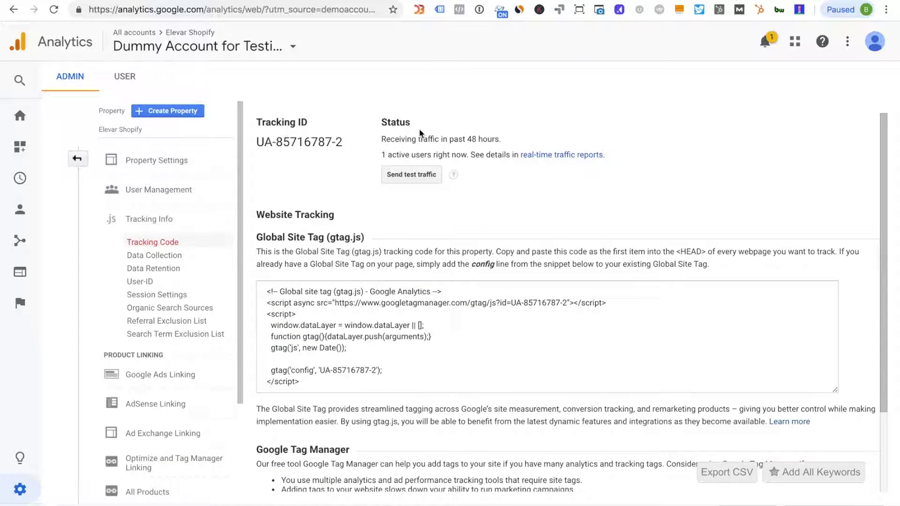
triple_click(283, 142)
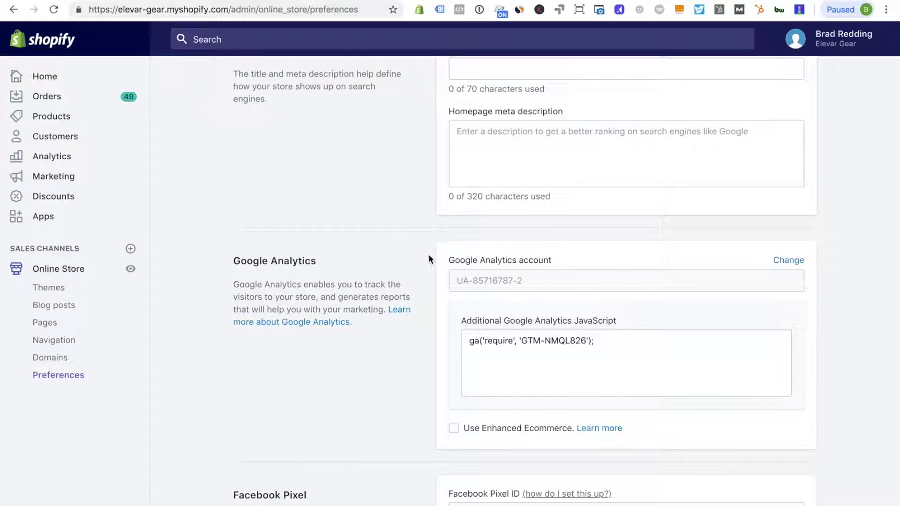
Open the Venture theme's code editor from the Online Store Themes list
left_click(57, 289)
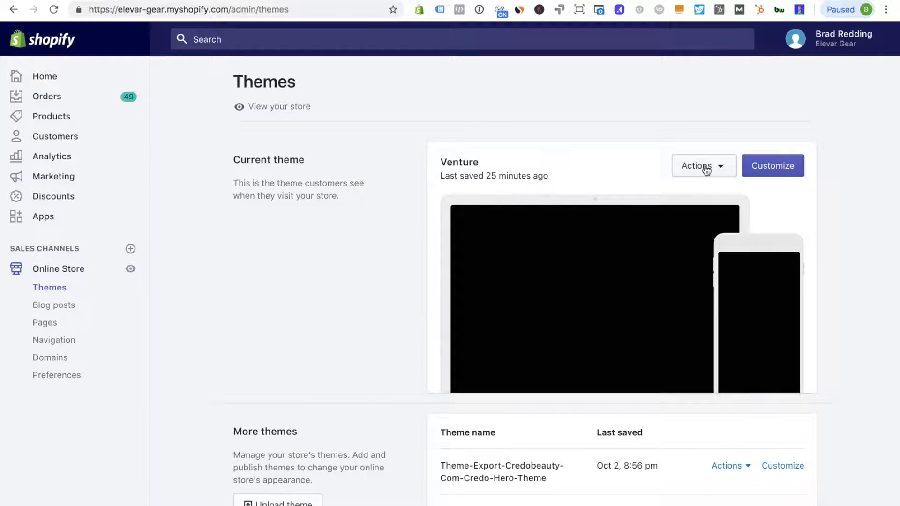
left_click(705, 170)
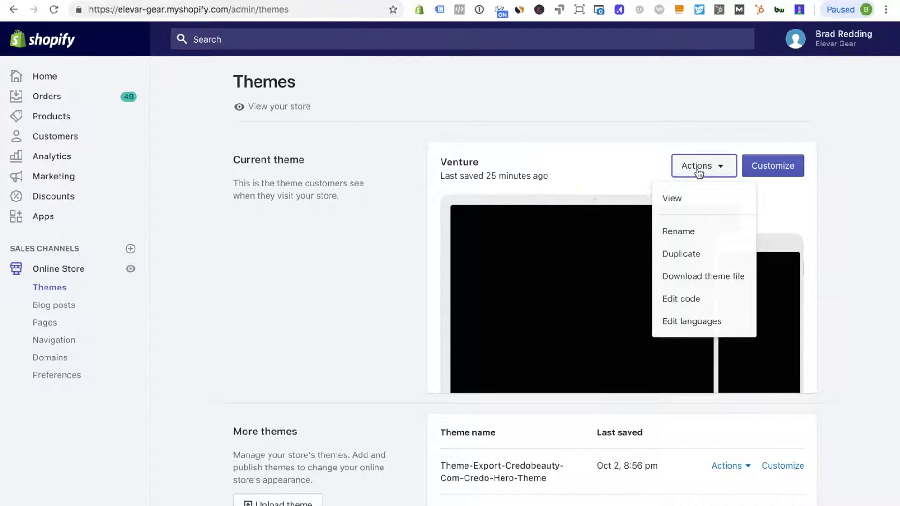
left_click(690, 302)
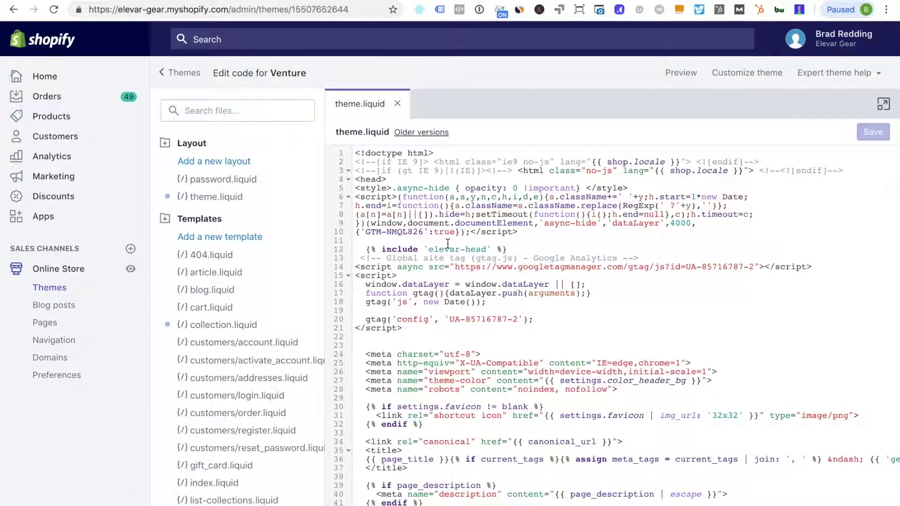
Delete the gtag.js snippet on lines 13–21 of theme.liquid and save the file
left_click_drag(356, 257, 666, 331)
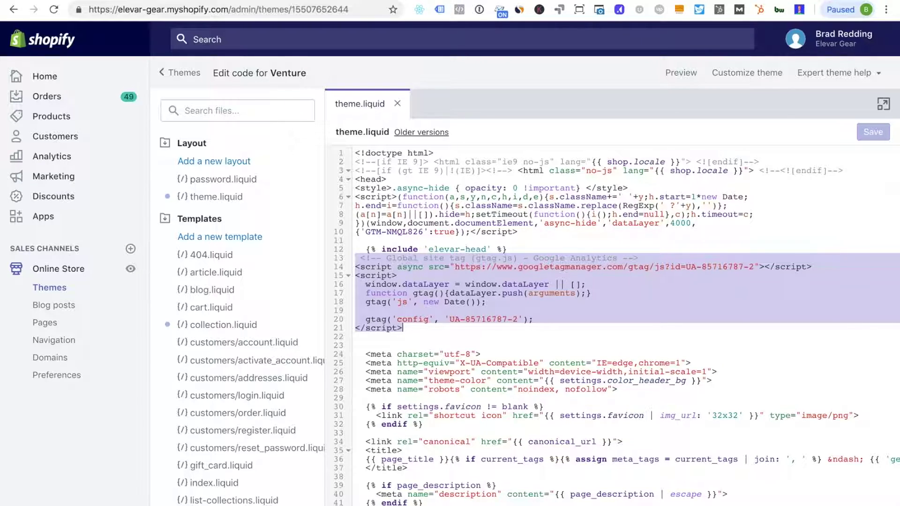
key("ctrl+Tab")
left_click(314, 312)
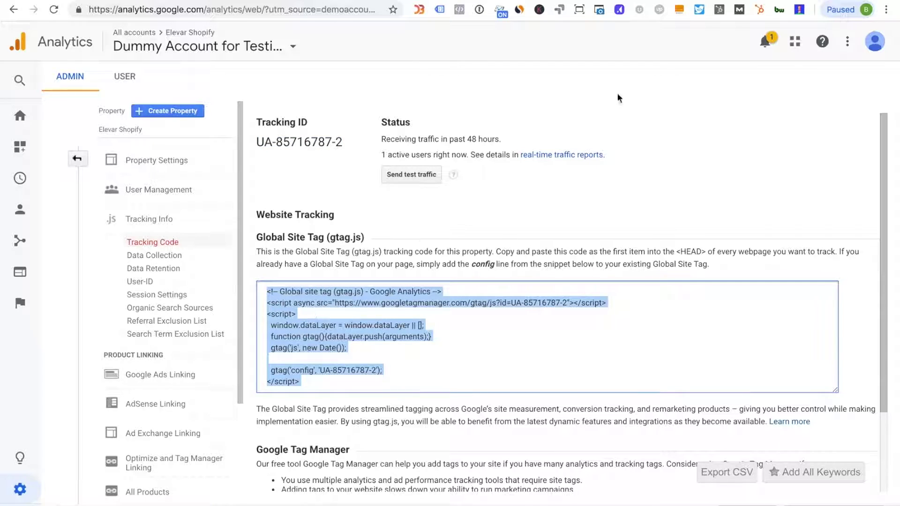
key("ctrl+shift+Tab")
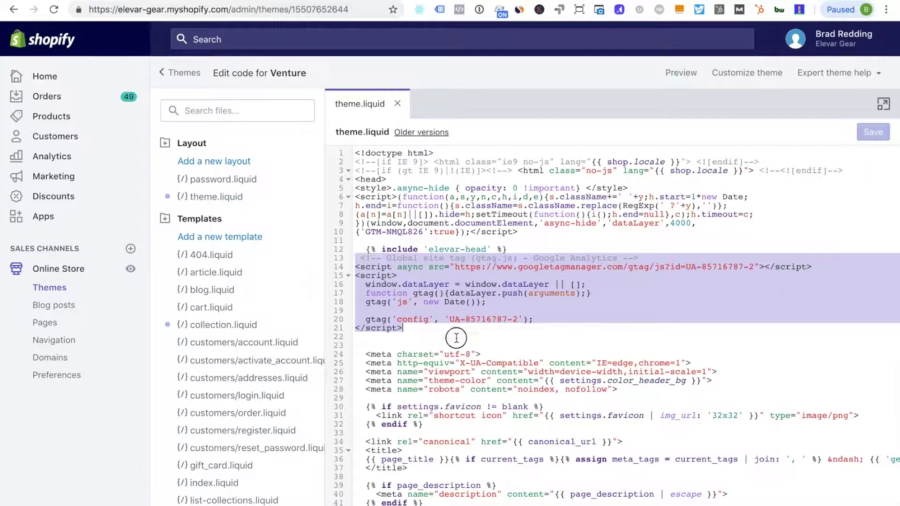
left_click_drag(452, 338, 353, 261)
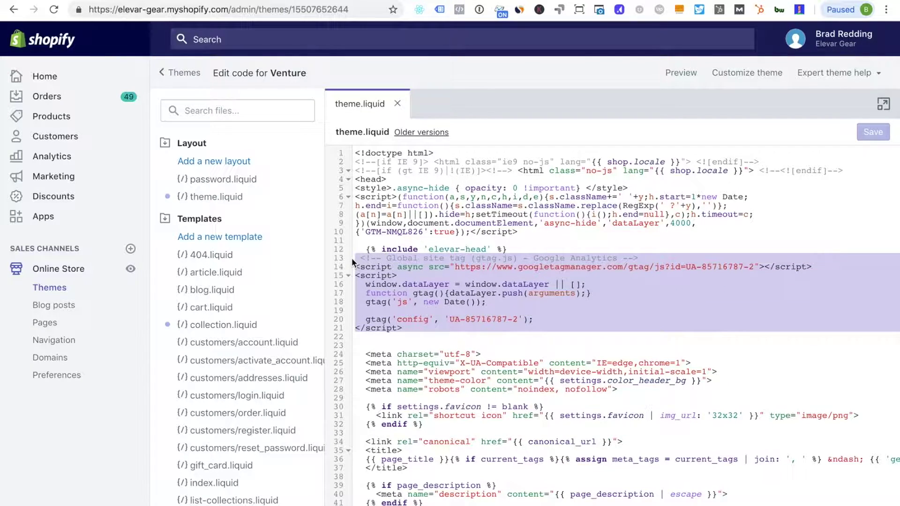
key("BackSpace")
left_click(871, 133)
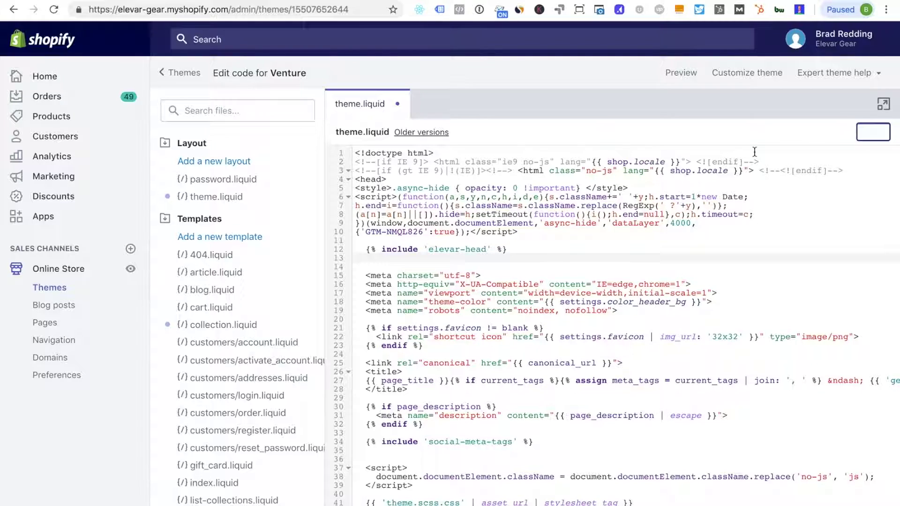
key("ctrl+Tab")
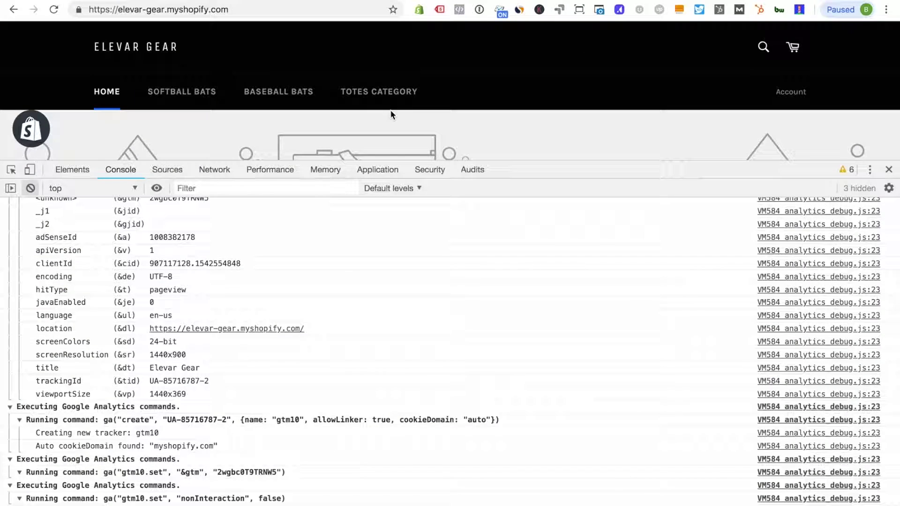
Reload the storefront and confirm Tag Assistant now shows 2 pageview requests for UA-85716787-2
left_click(52, 10)
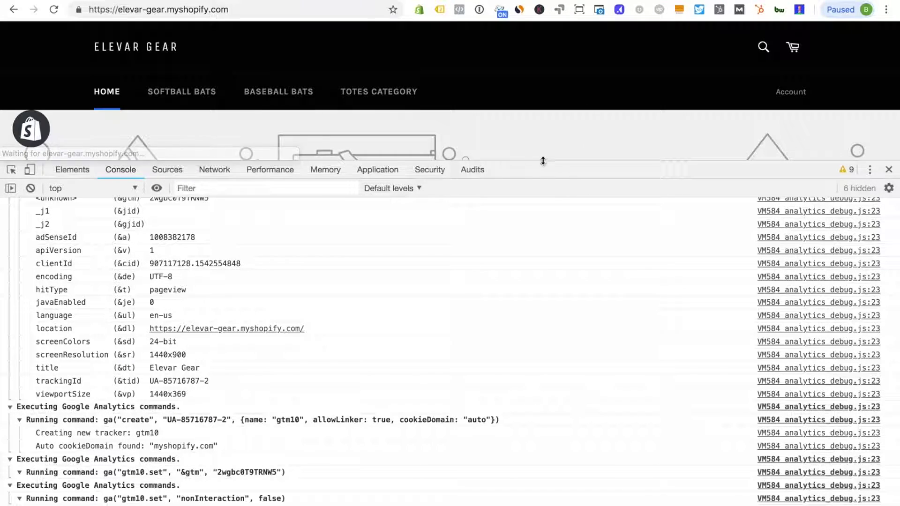
left_click_drag(555, 162, 603, 388)
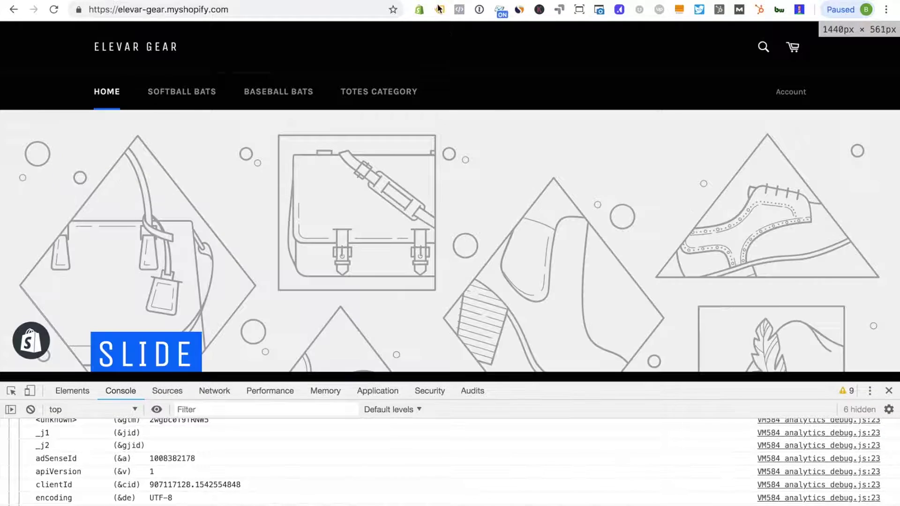
left_click(439, 10)
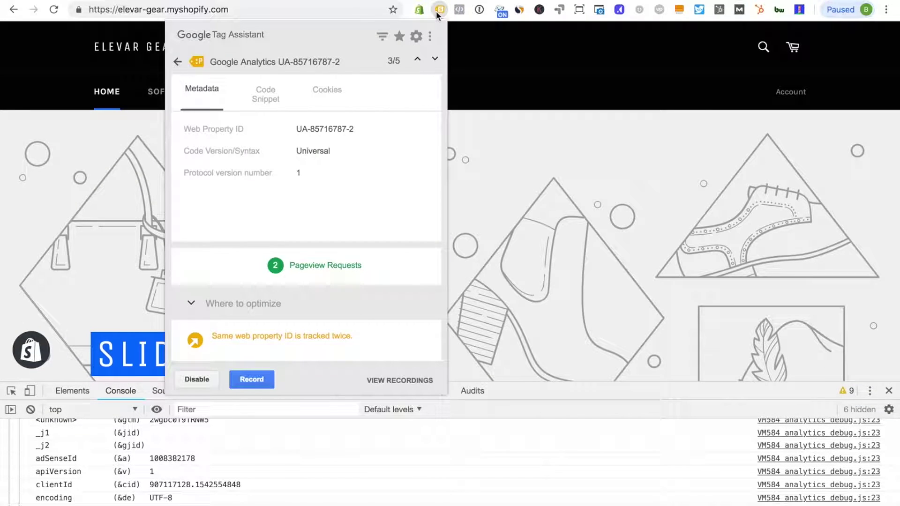
left_click(178, 61)
left_click(293, 194)
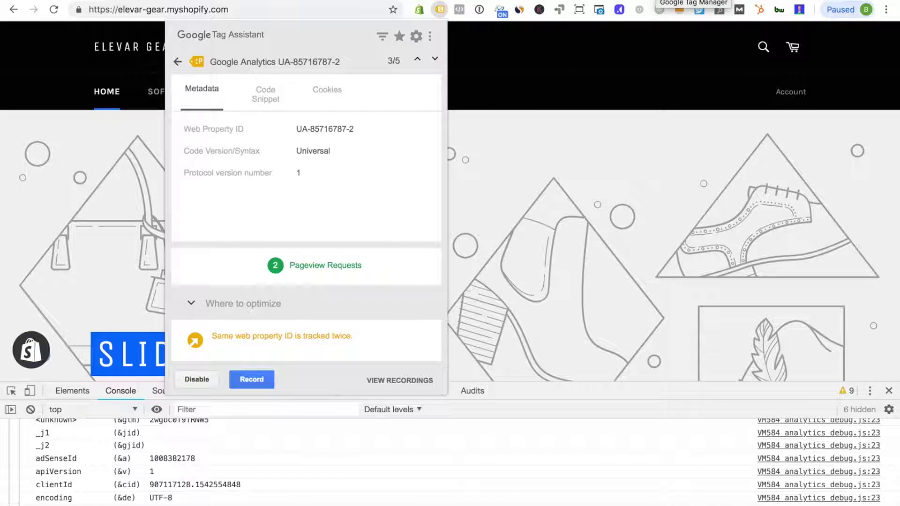
left_click(658, 9)
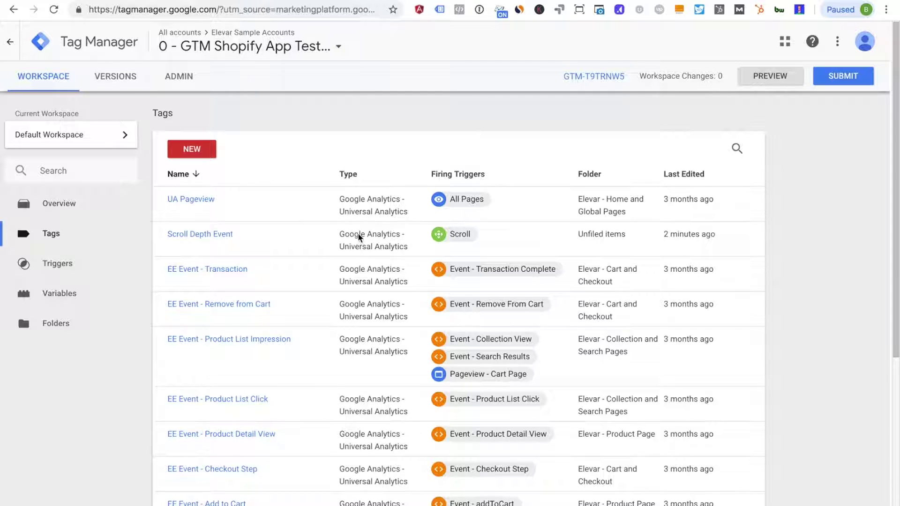
Search tags for 'google analytics' and check the UA Pageview tag's Analytics settings variable
scroll(377, 261, "down", 1)
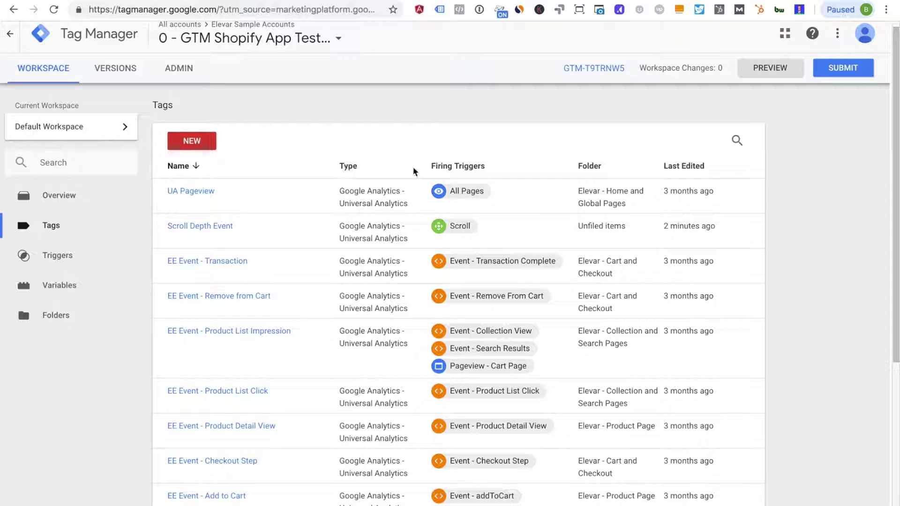
left_click(736, 140)
type("goog")
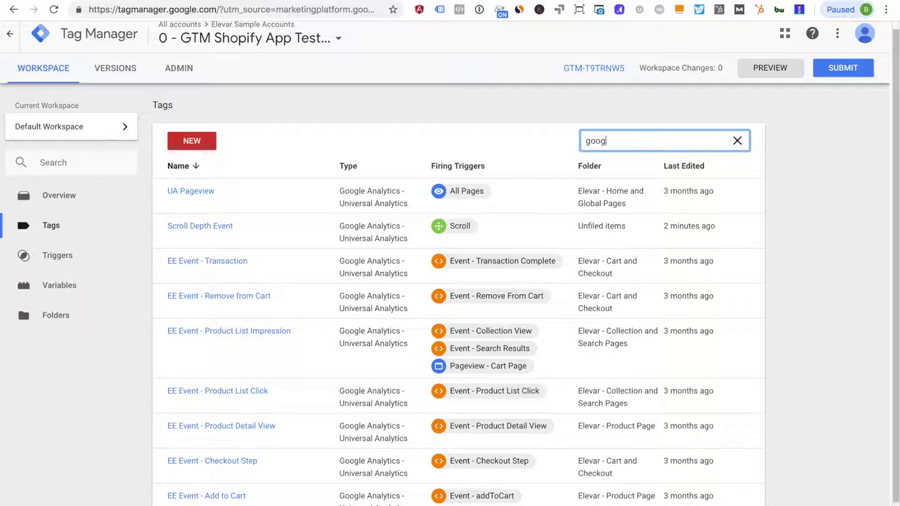
type("le analytics")
scroll(369, 256, "down", 1)
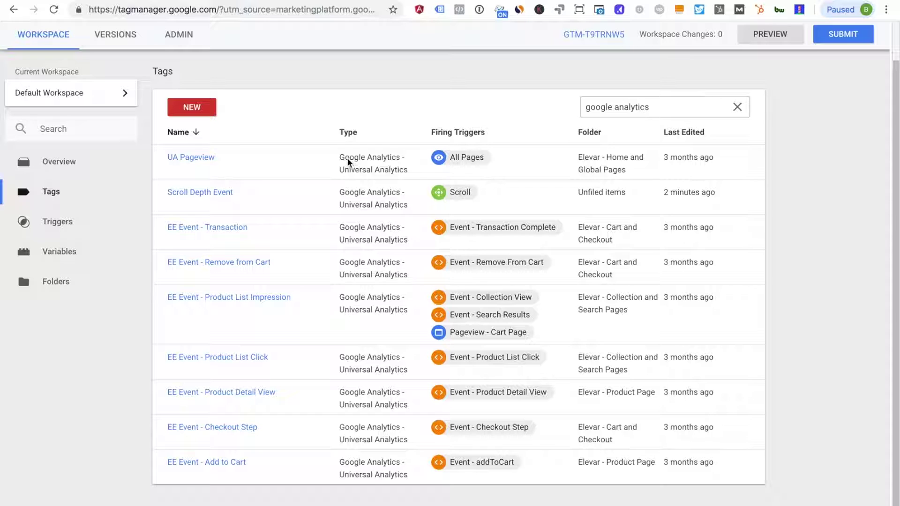
left_click(190, 159)
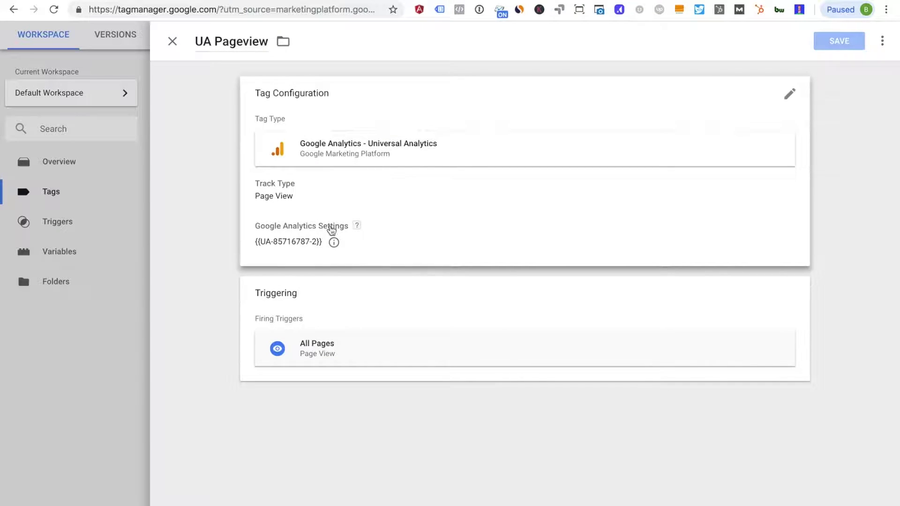
left_click(274, 244)
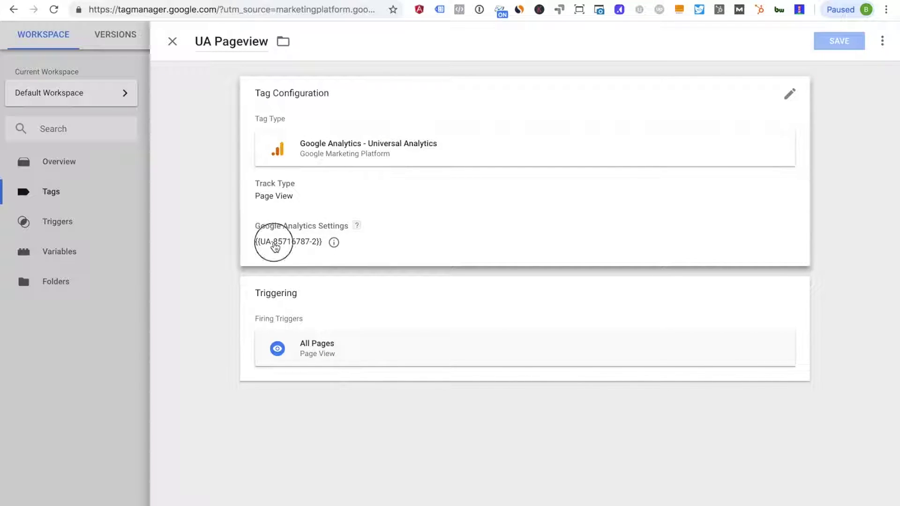
left_click(436, 261)
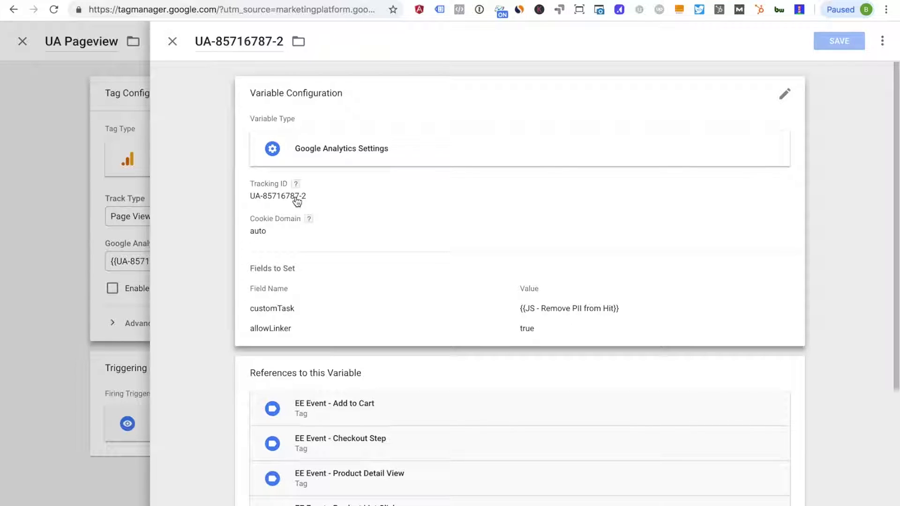
left_click(172, 42)
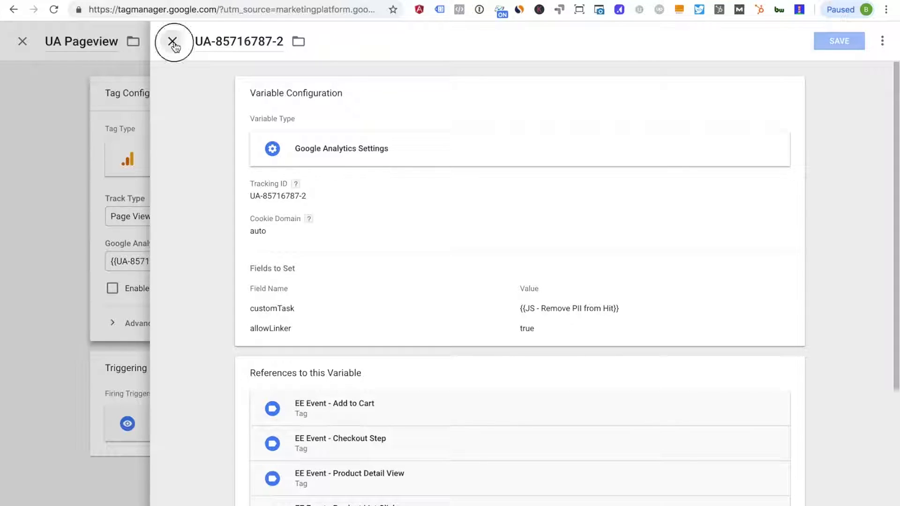
Pause the UA Pageview tag and save it
left_click(171, 42)
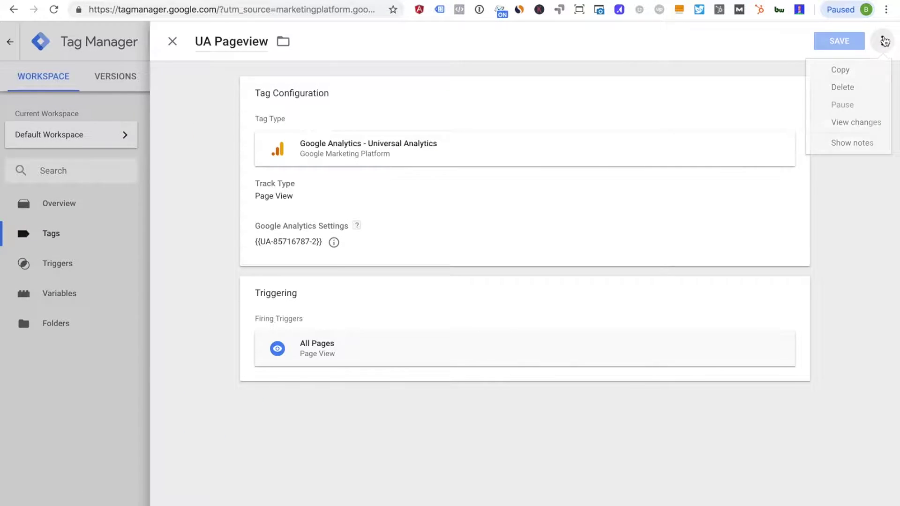
left_click(849, 105)
left_click(833, 41)
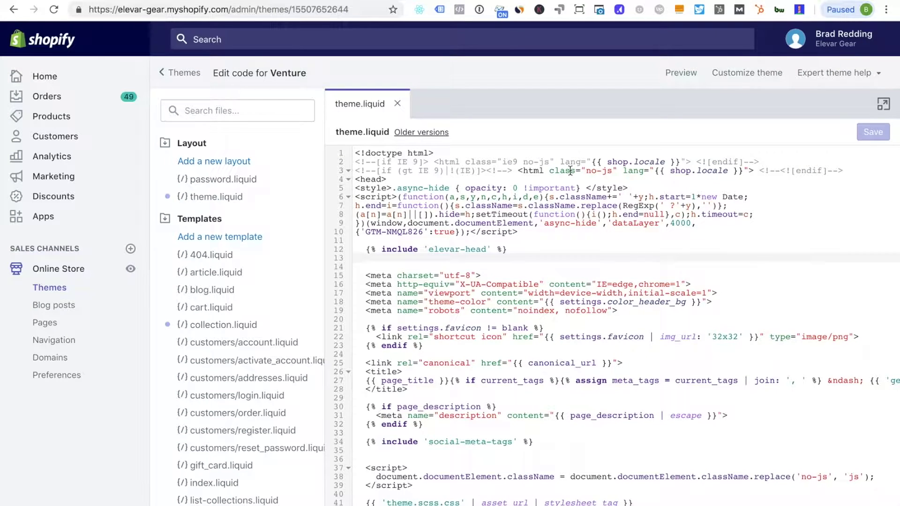
Check the Google Analytics section of Shopify's Online Store Preferences, then return to Tag Manager
left_click(57, 376)
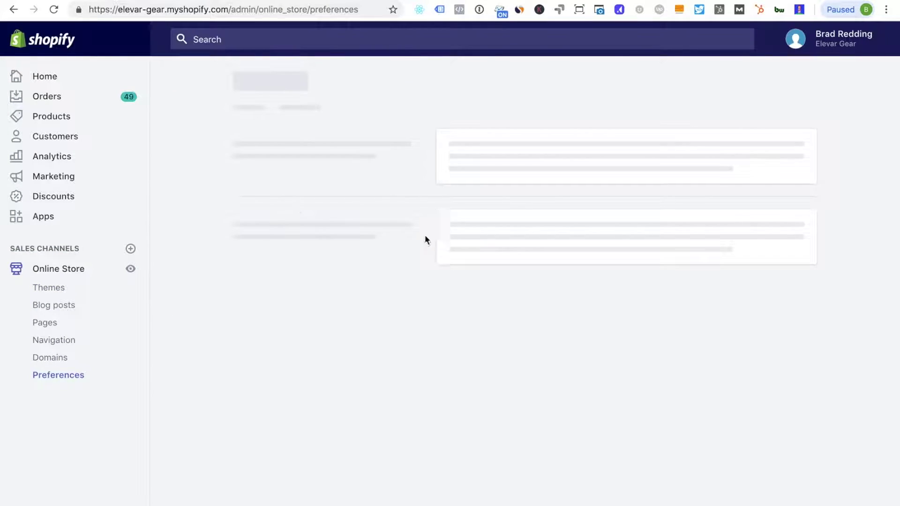
scroll(400, 291, "down", 3)
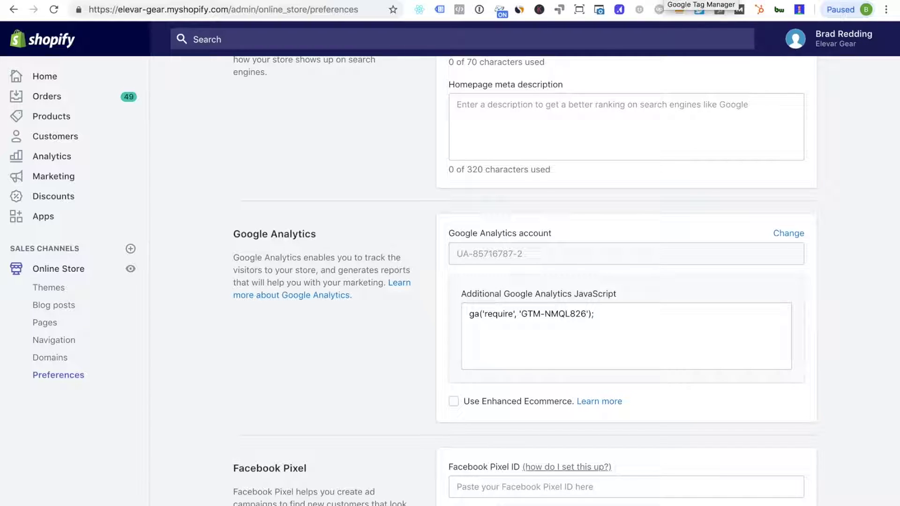
key("ctrl+Tab")
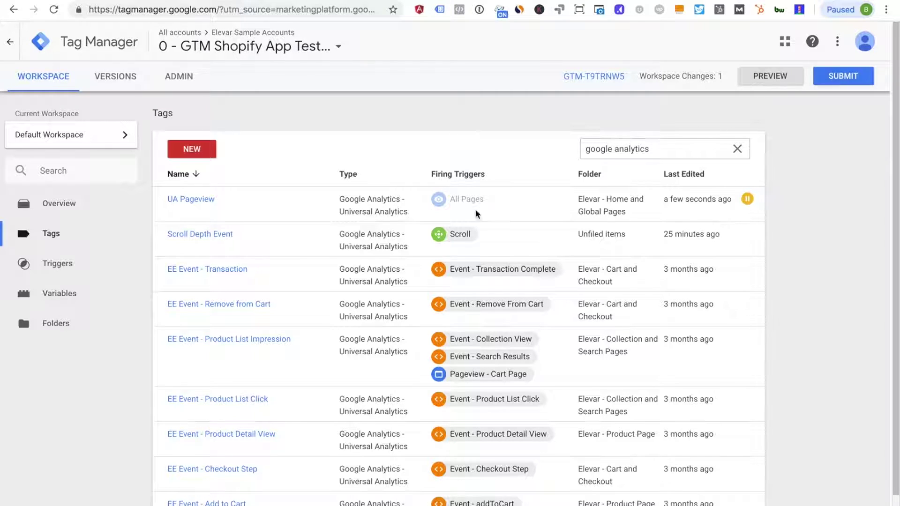
Submit and publish the workspace with the UA Pageview tag paused
left_click(841, 76)
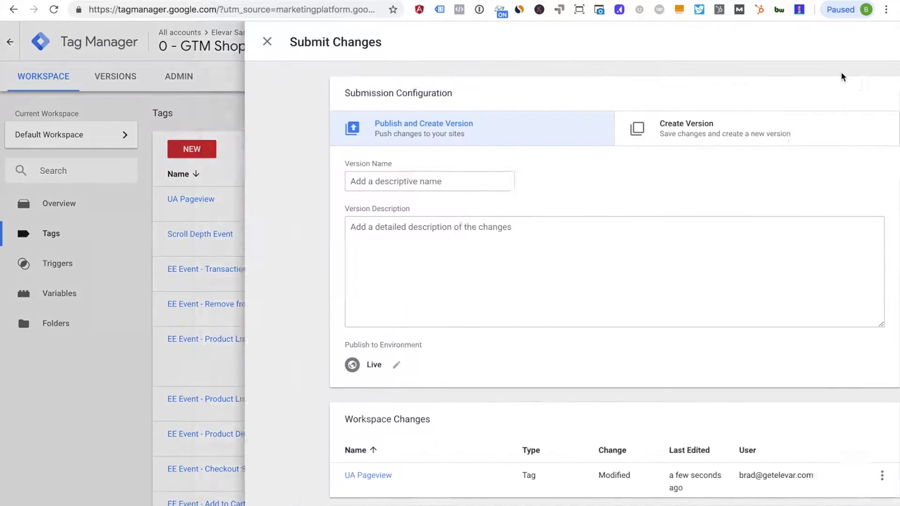
left_click(852, 46)
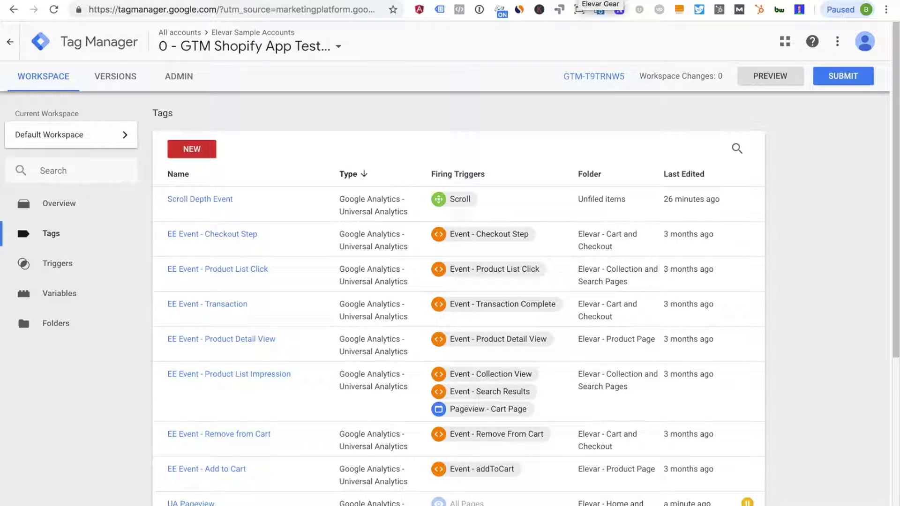
left_click(585, 1)
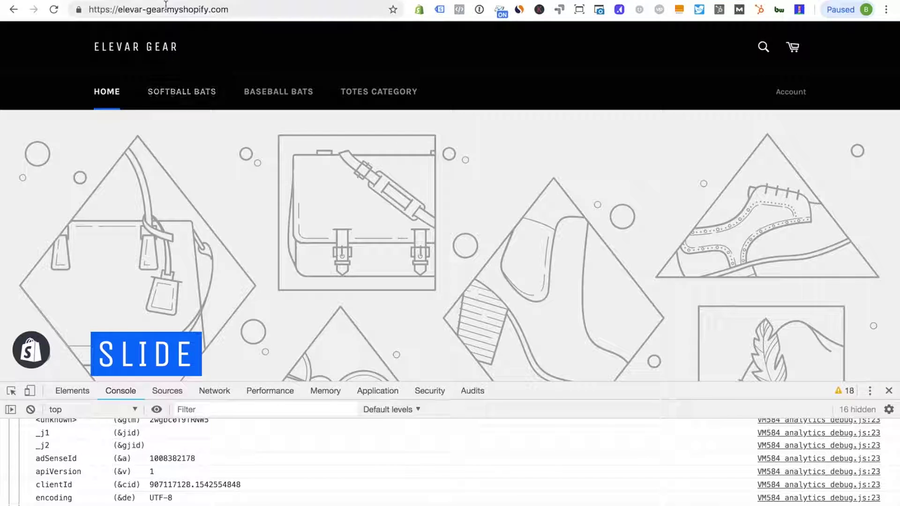
Reload the store and confirm in Tag Assistant that Google Analytics sends a single pageview
left_click(53, 9)
left_click(439, 9)
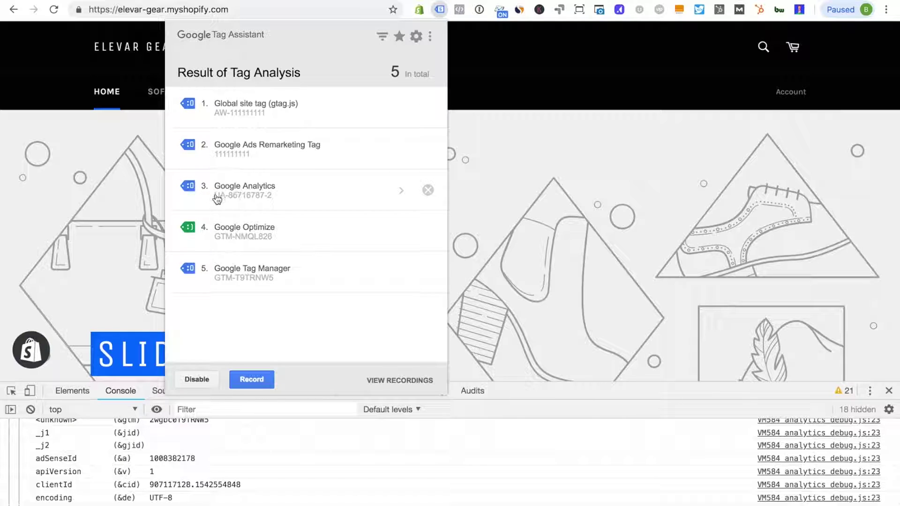
left_click(243, 189)
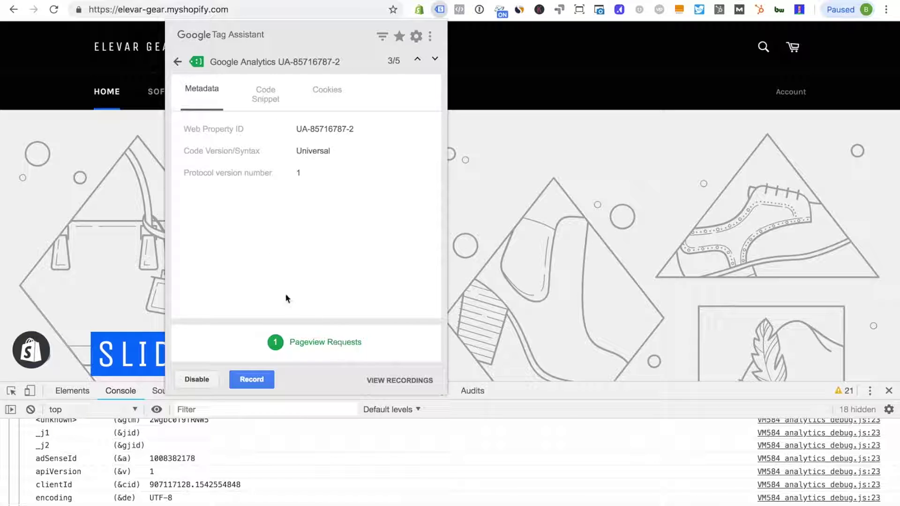
left_click(177, 61)
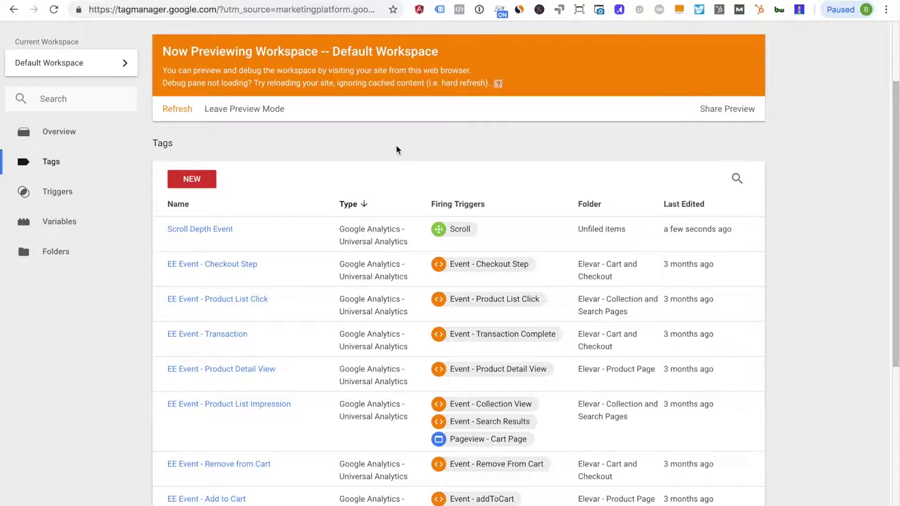
Open the Scroll Depth Event tag from the top of the Tags list
scroll(395, 144, "up", 3)
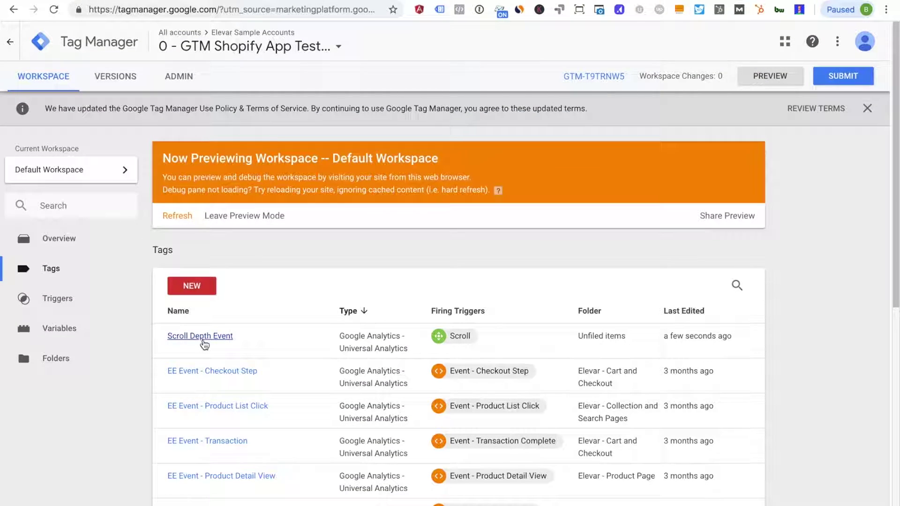
left_click(202, 338)
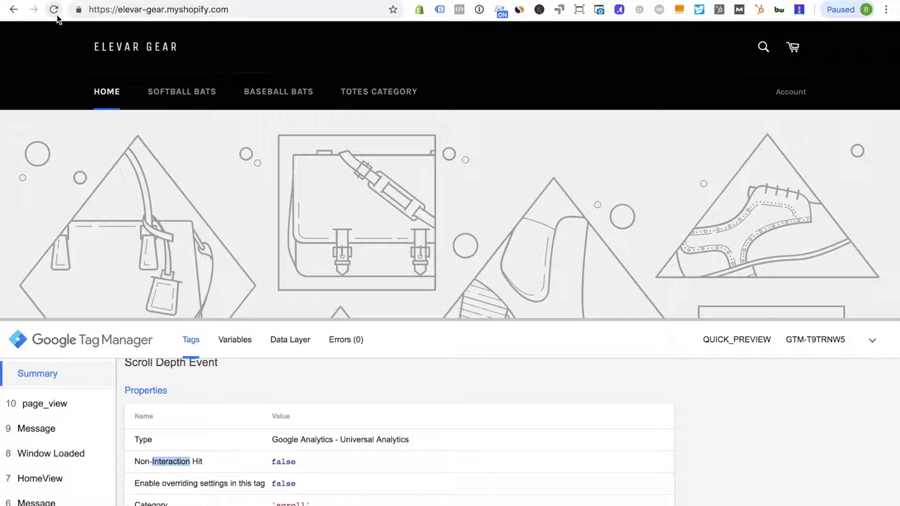
Reload the store page so the Scroll Depth Event fires in preview
key("super+r")
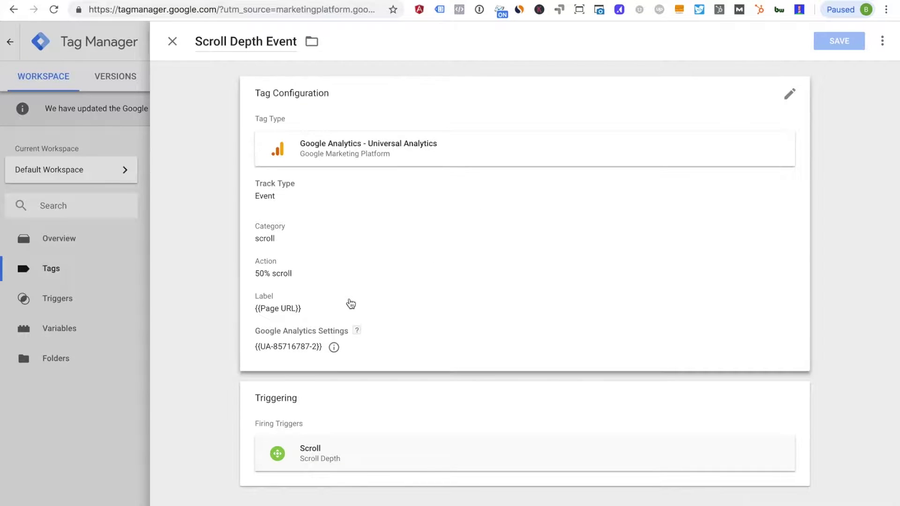
Change the Scroll Depth Event tag's Non-Interaction Hit from False to True
left_click(325, 316)
scroll(323, 361, "down", 3)
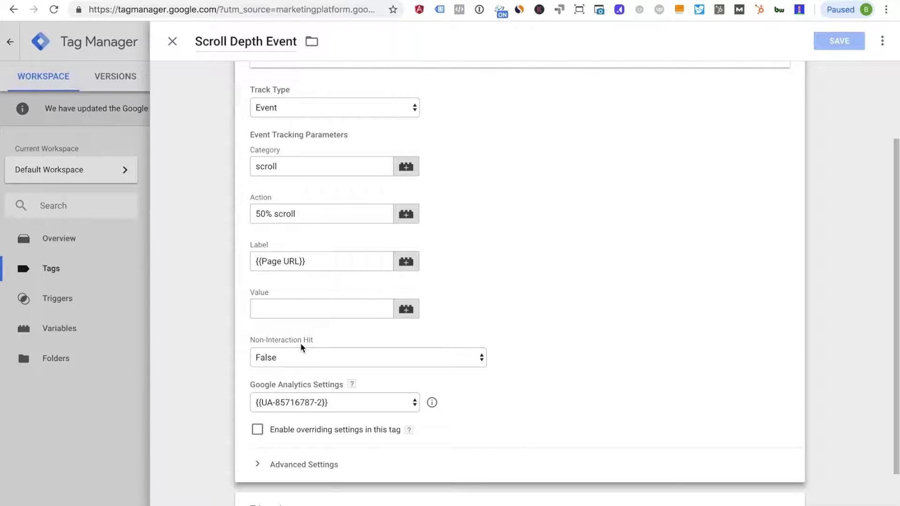
left_click(298, 357)
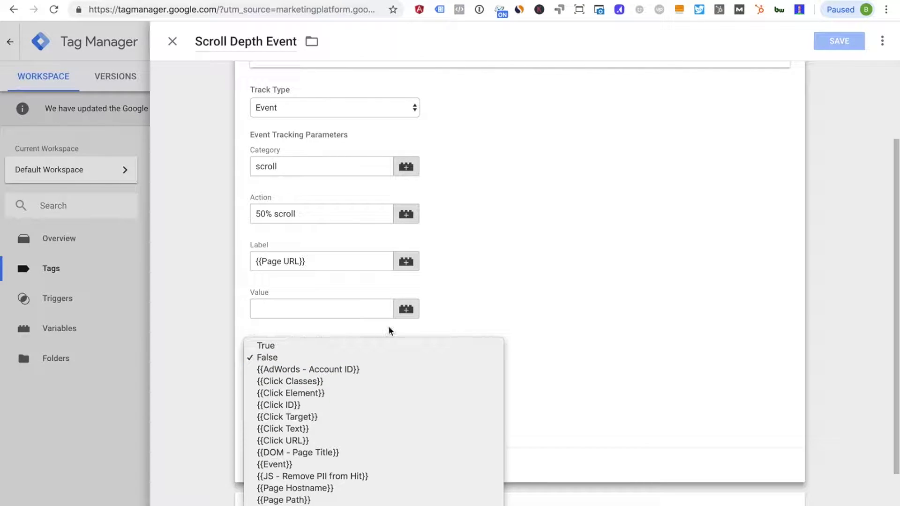
left_click(500, 315)
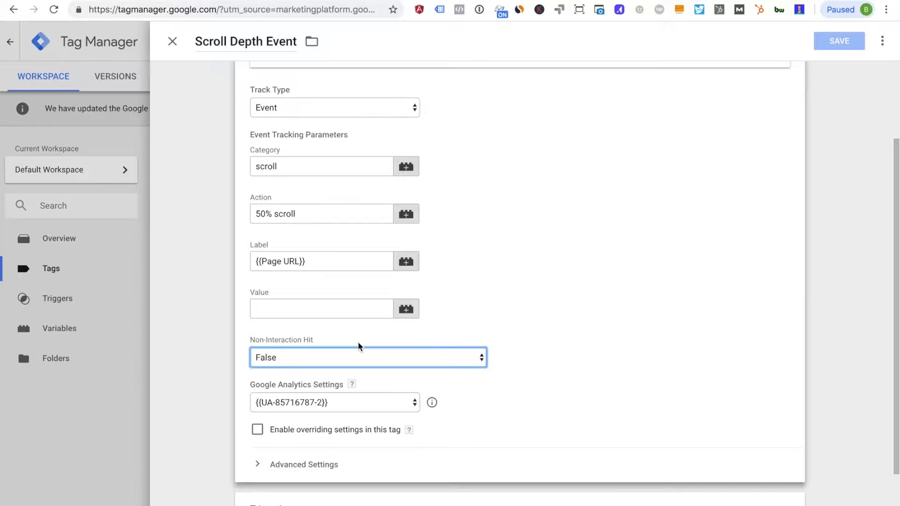
left_click(356, 356)
key("Escape")
key("Up")
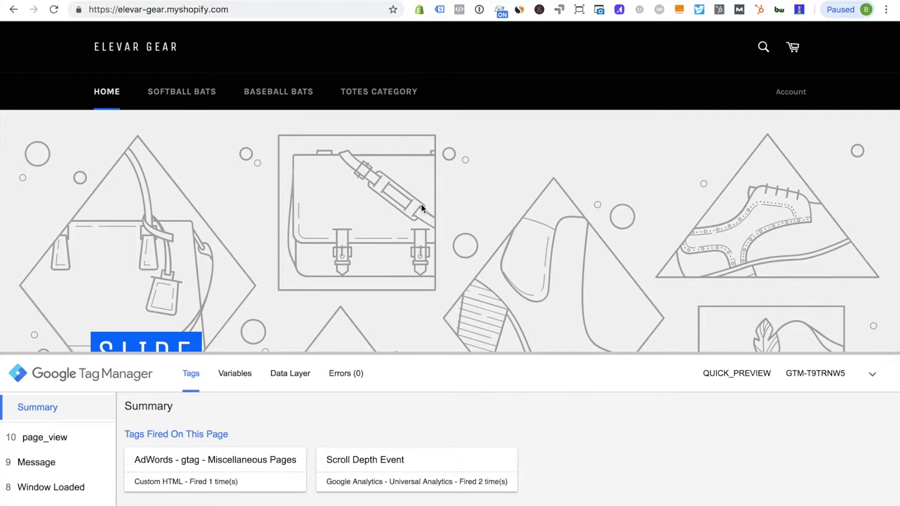
scroll(485, 228, "down", 2)
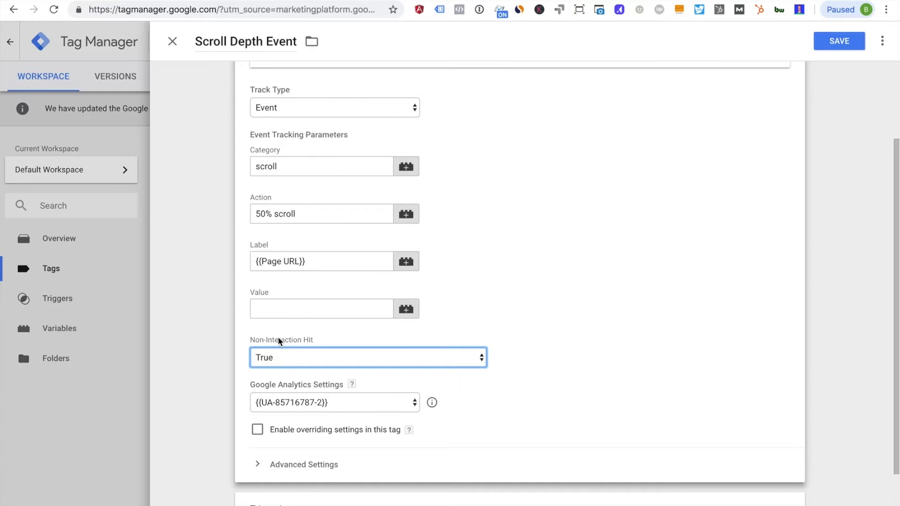
Close the Scroll Depth Event tag editor before saving the Non-Interaction Hit change
left_click(172, 47)
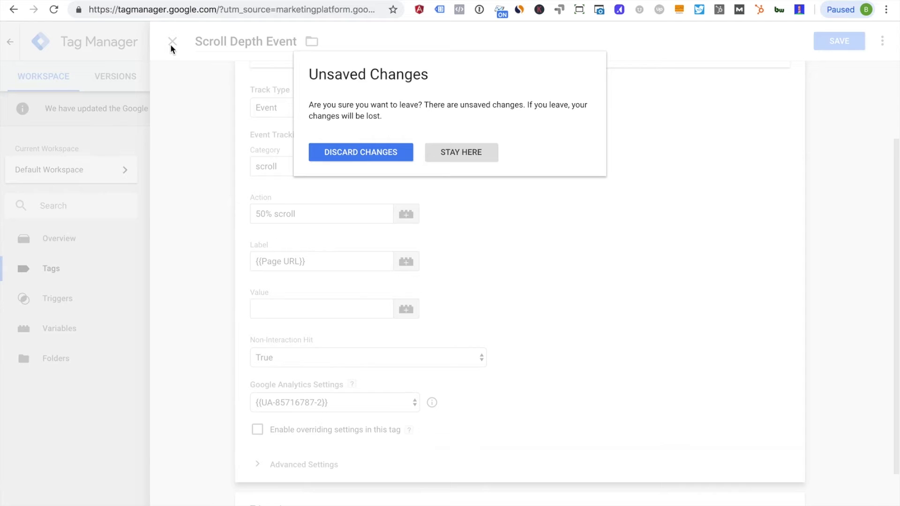